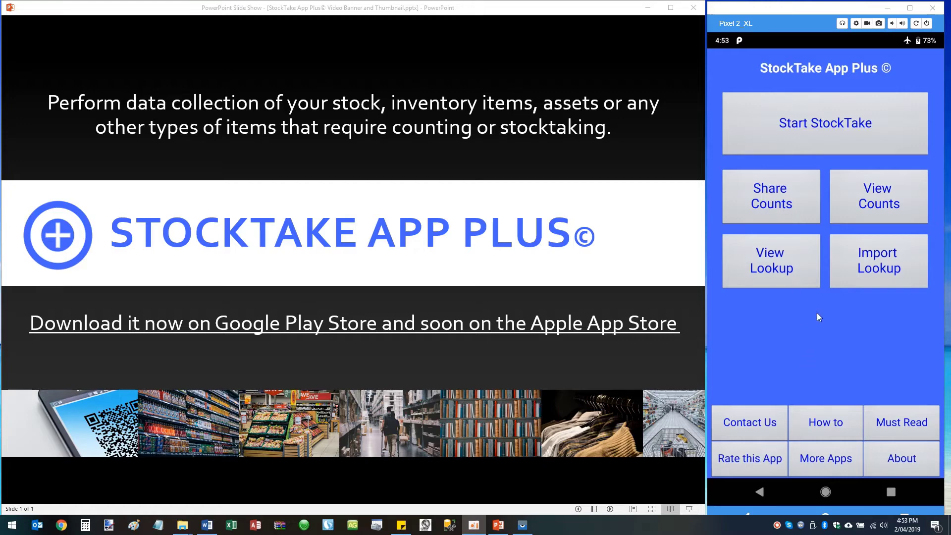
Bring the C:\Lookup folder window forward and select lookup.xlsx.
mouse_move(183, 524)
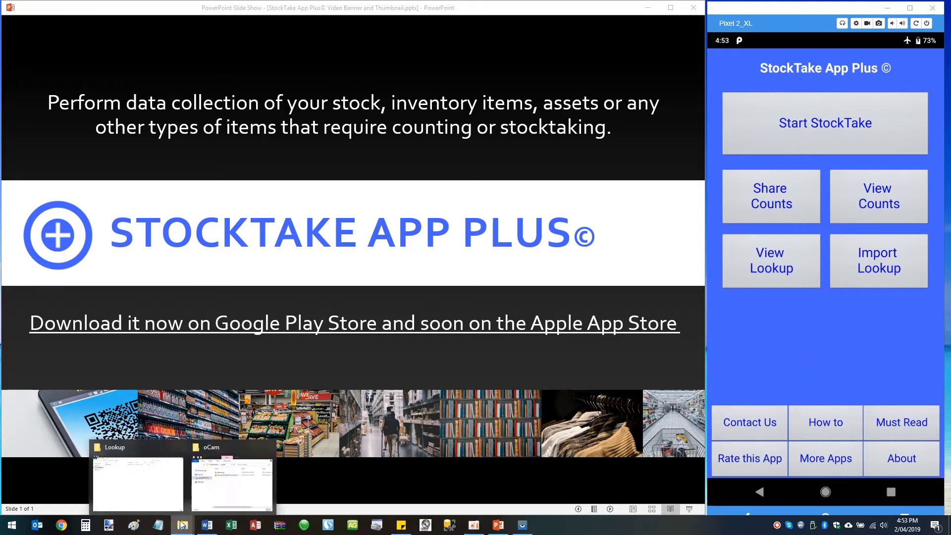
left_click(154, 484)
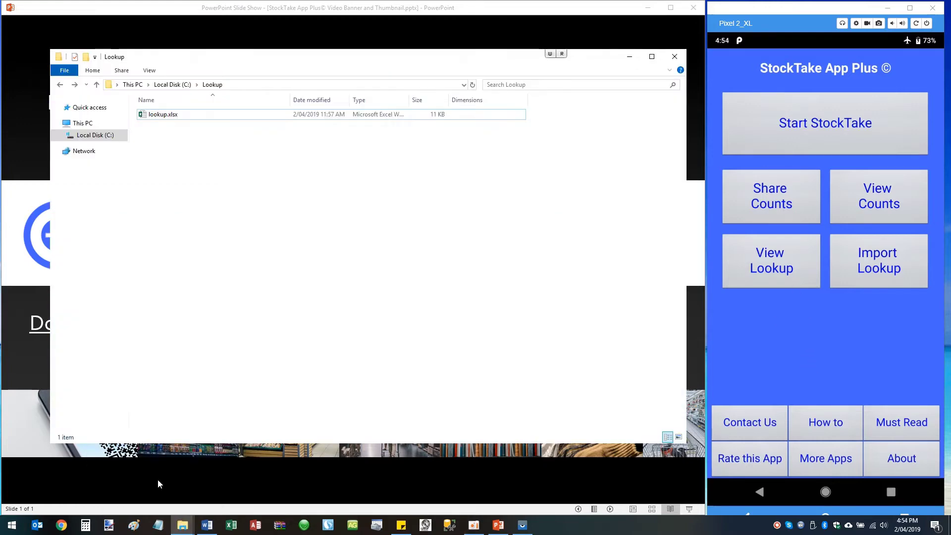
left_click(165, 118)
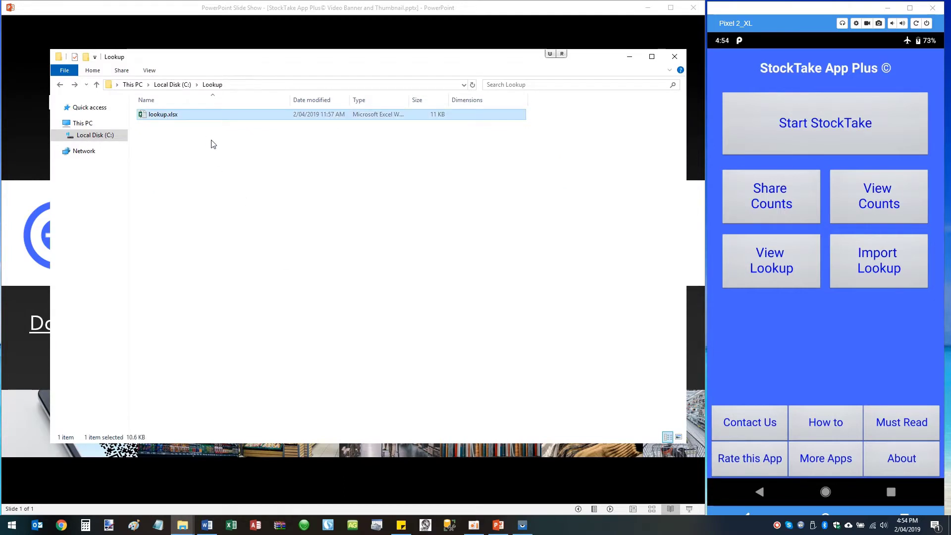
Open lookup.xlsx in Excel, widen its window and shift it slightly right.
key("Return")
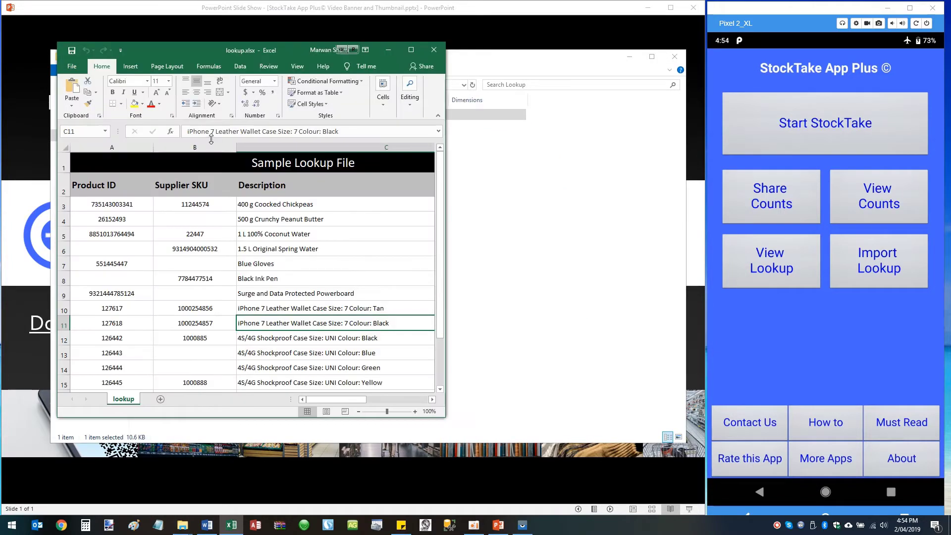
left_click_drag(445, 147, 586, 146)
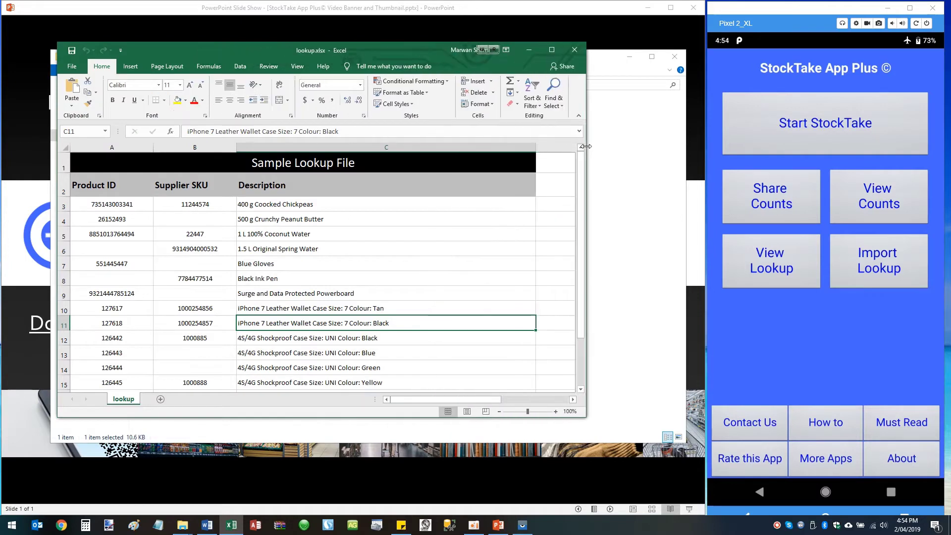
left_click_drag(387, 47, 415, 43)
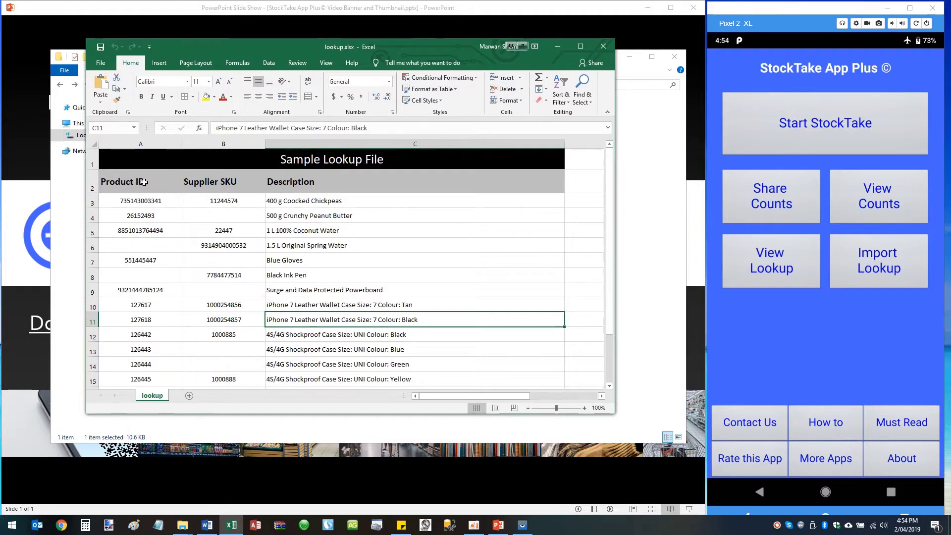
Select the Product ID, Supplier SKU and Description cells at the top of the table.
left_click_drag(141, 182, 143, 216)
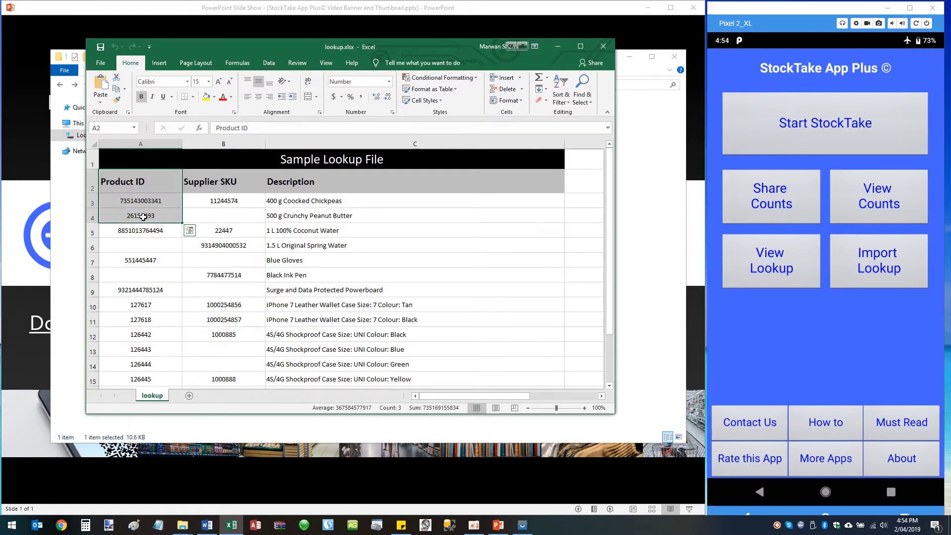
left_click_drag(324, 182, 322, 245)
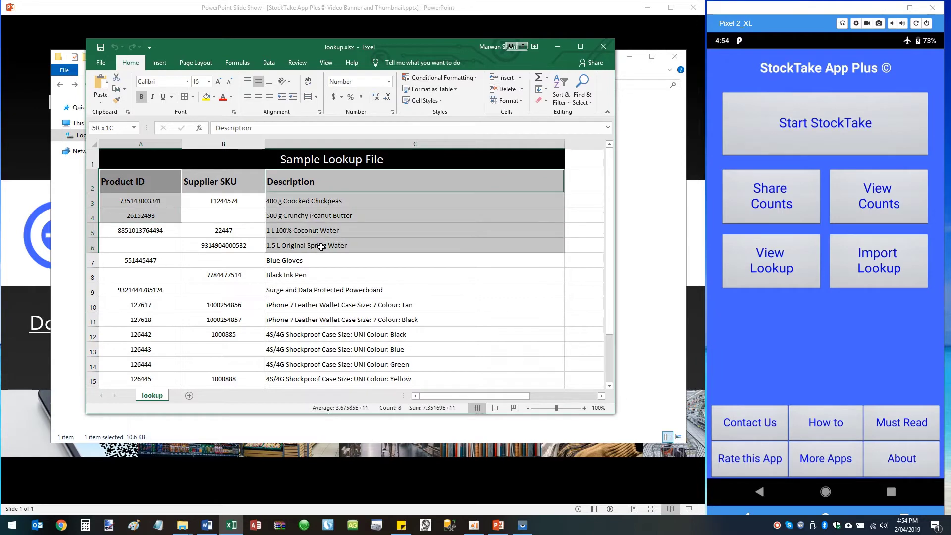
left_click(171, 221)
left_click_drag(163, 181, 148, 247)
left_click_drag(214, 181, 224, 248)
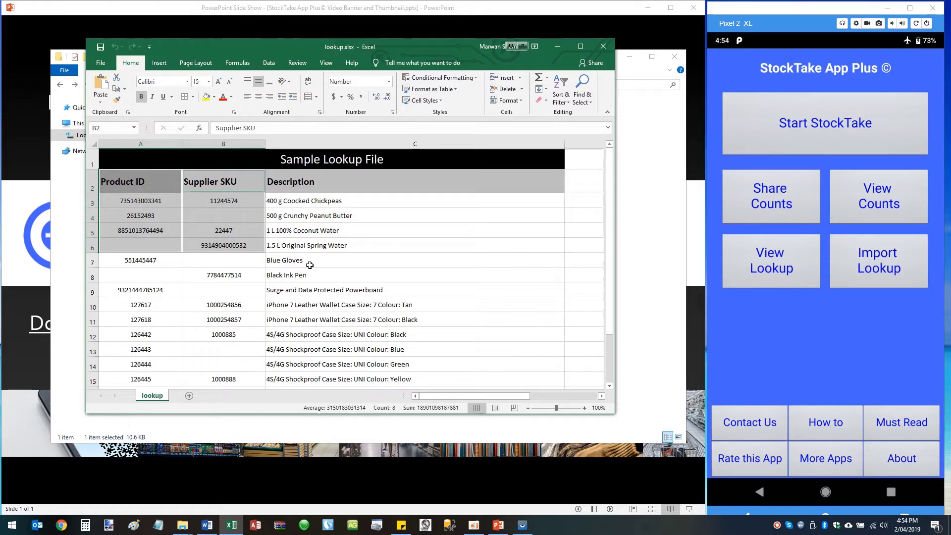
left_click_drag(329, 179, 333, 249)
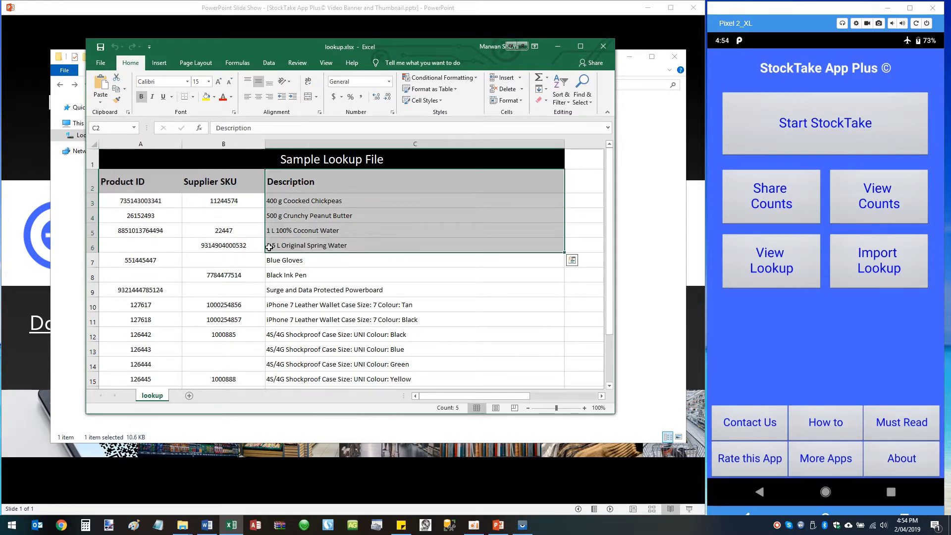
Enlarge the window downward to rows 16–19 and select product IDs A3 to A15.
left_click_drag(379, 414, 379, 470)
left_click_drag(158, 200, 153, 278)
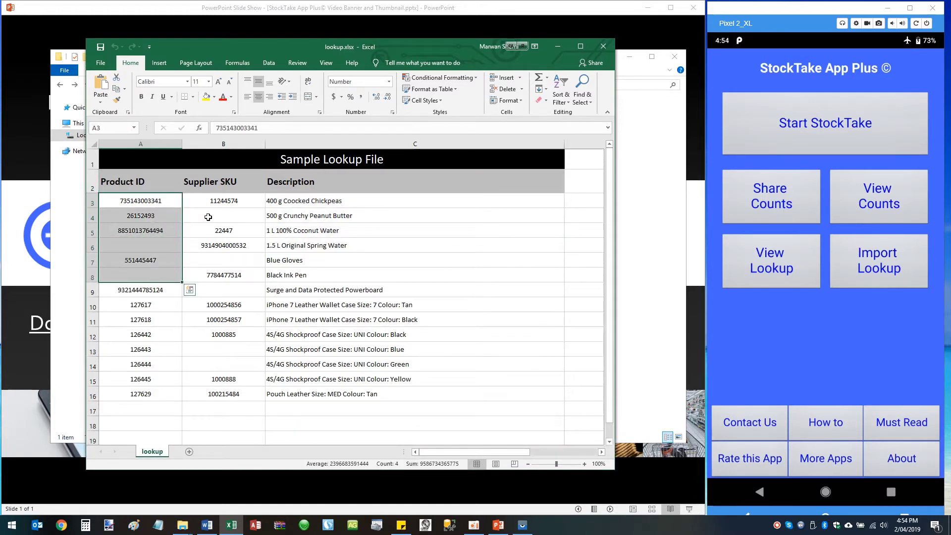
left_click(158, 200)
left_click(212, 200, "ctrl")
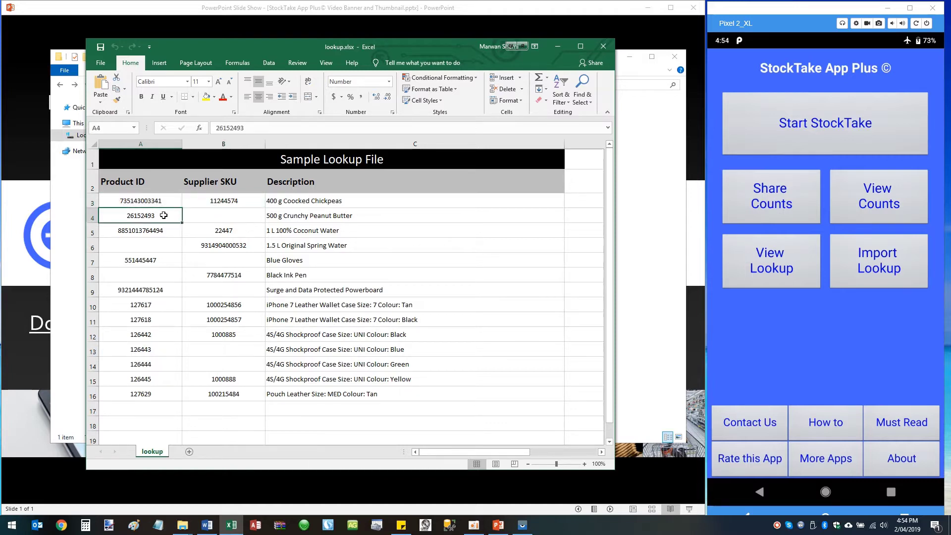
left_click(164, 215)
left_click_drag(161, 200, 181, 381)
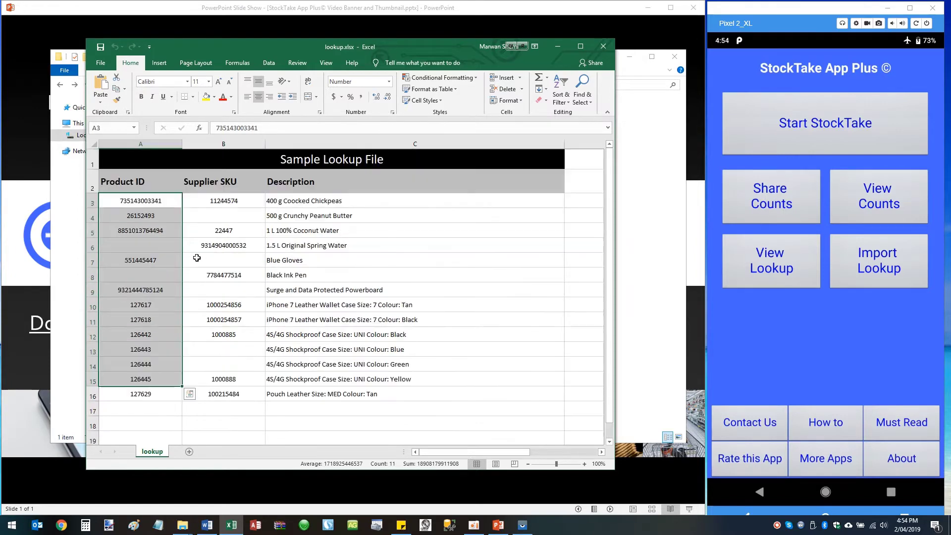
scroll(170, 237, "down", 1)
scroll(170, 237, "up", 1)
left_click_drag(147, 407, 148, 426)
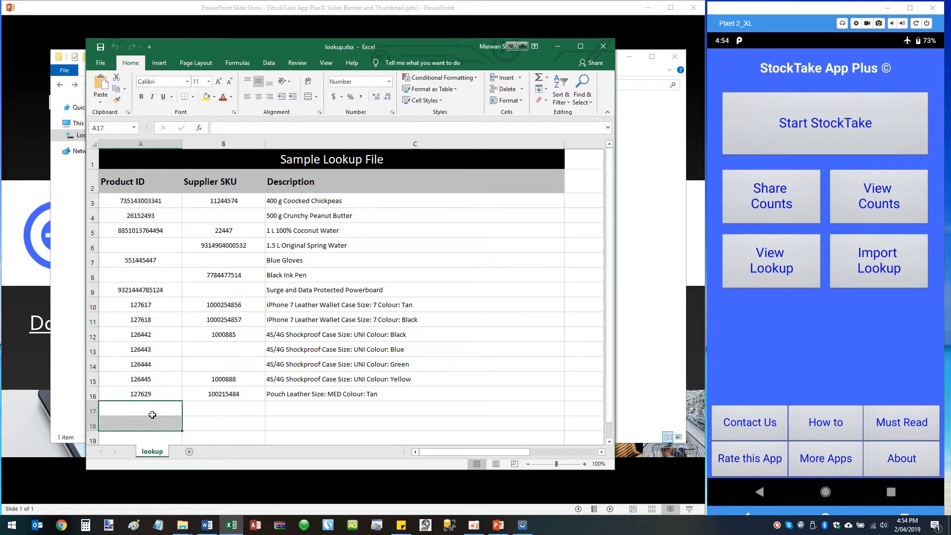
left_click(153, 410)
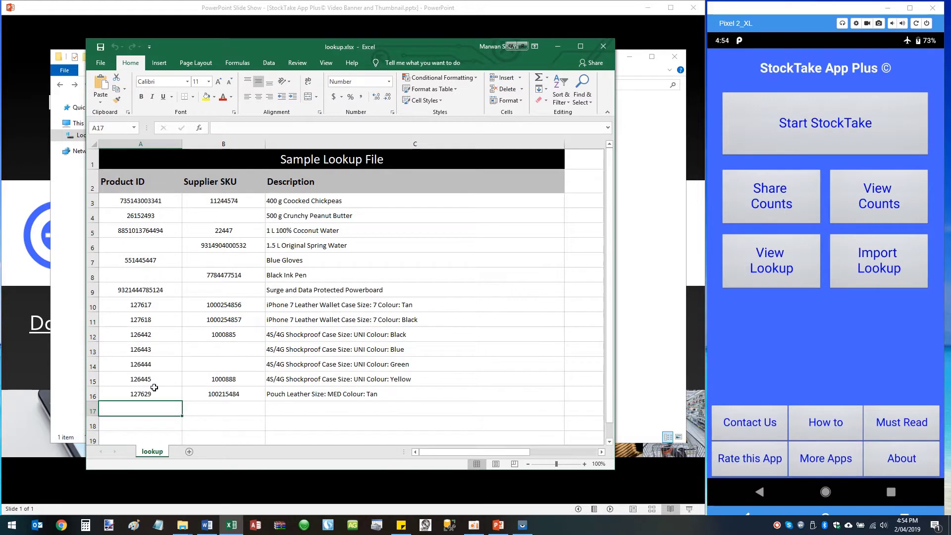
left_click(224, 408)
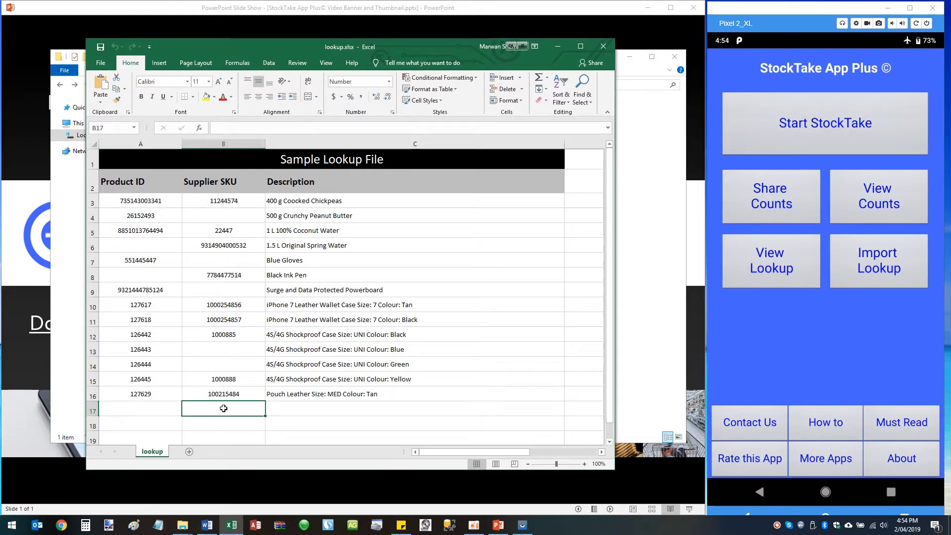
left_click(312, 408)
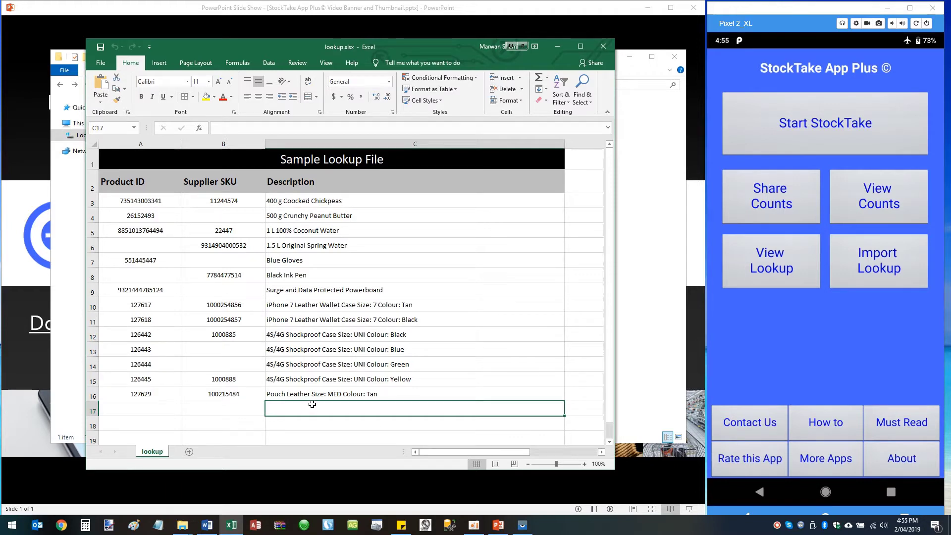
left_click_drag(140, 201, 371, 395)
left_click(303, 275)
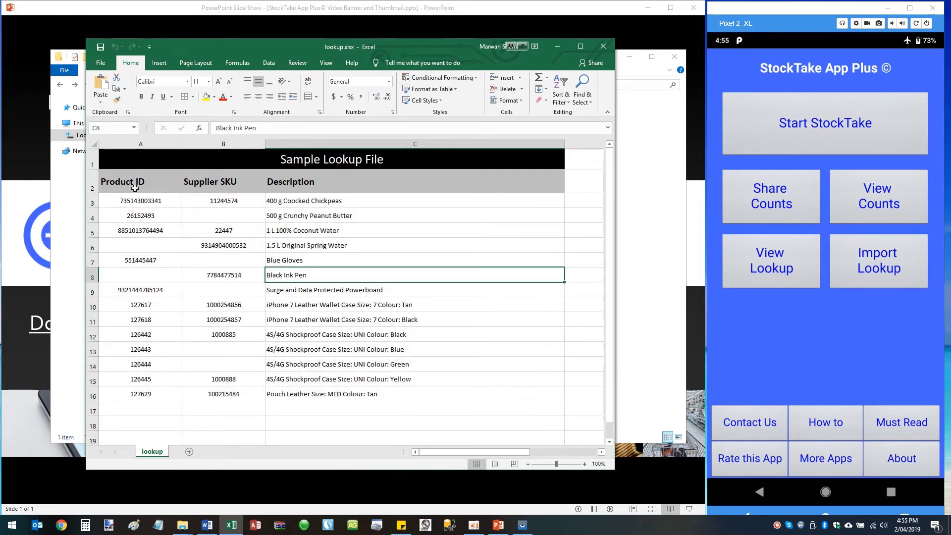
Save the sheet to C:\Lookup as lookup.txt in Text (Tab delimited) format, keeping that format.
left_click(103, 63)
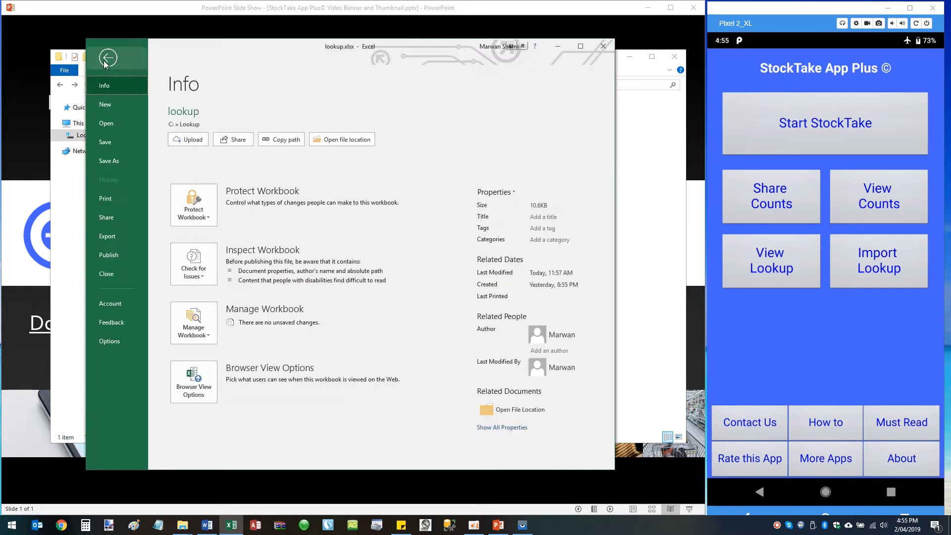
left_click(115, 159)
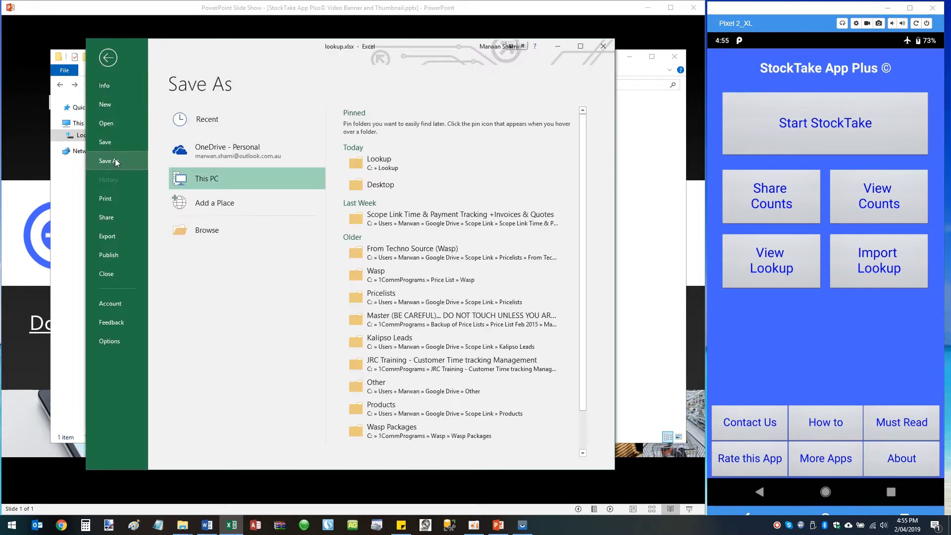
left_click(395, 165)
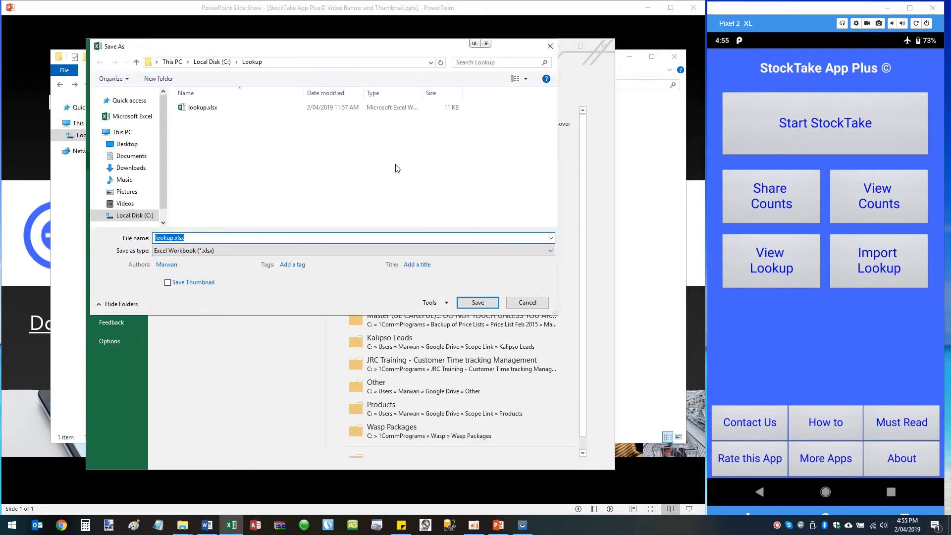
left_click(326, 250)
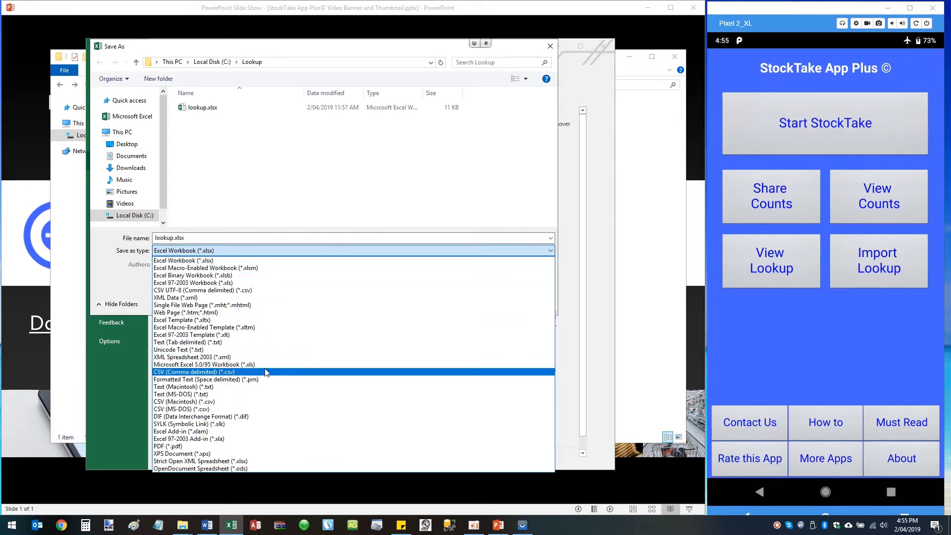
left_click(236, 344)
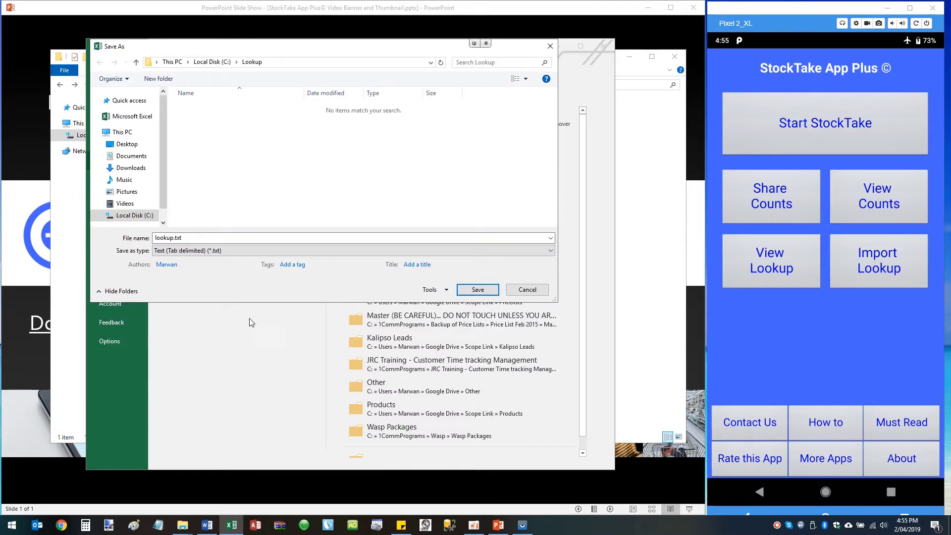
double_click(194, 237)
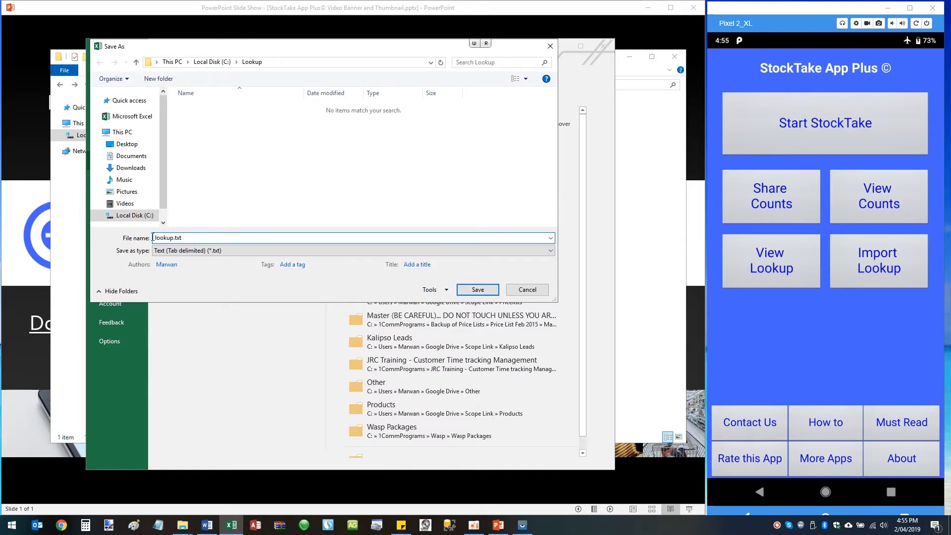
left_click(480, 293)
left_click(442, 294)
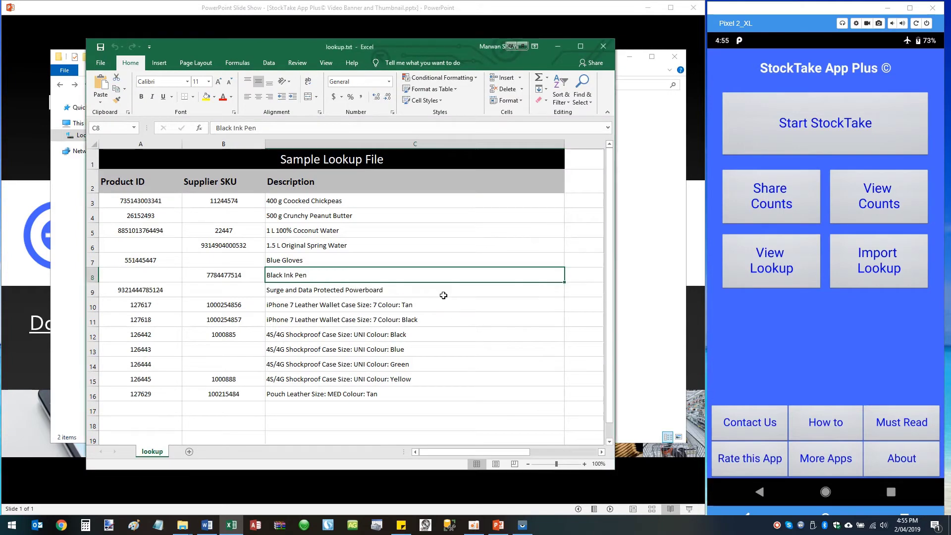
Close the spreadsheet and open lookup.txt in Notepad.
left_click(603, 47)
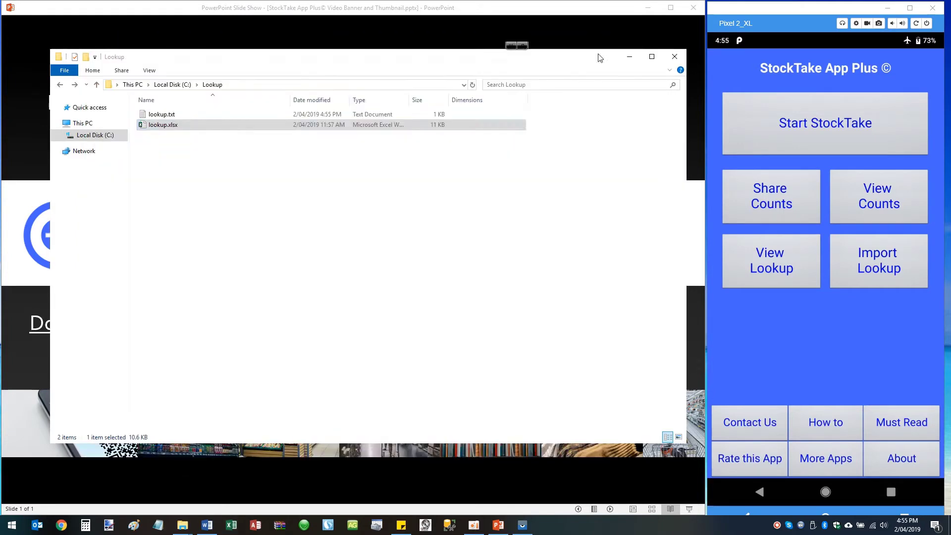
left_click(155, 116)
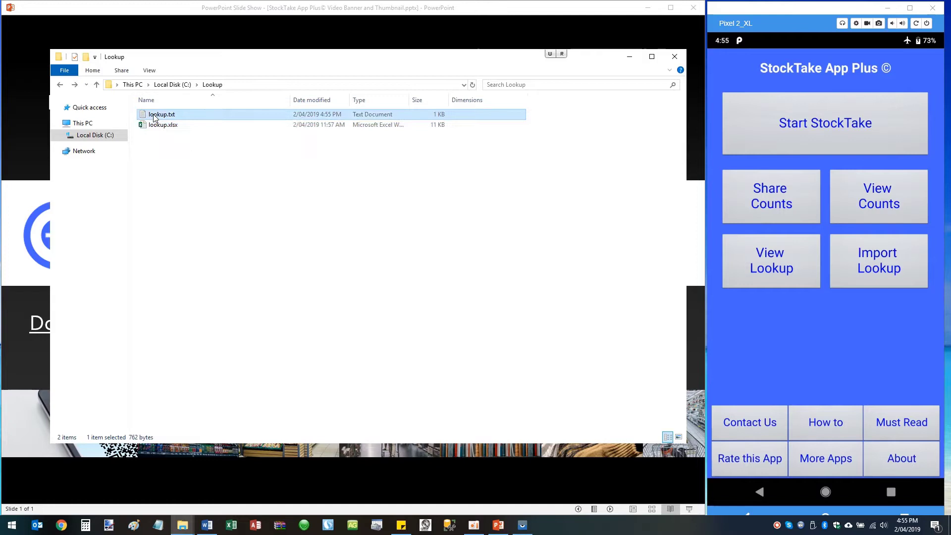
double_click(154, 116)
left_click_drag(305, 103, 387, 104)
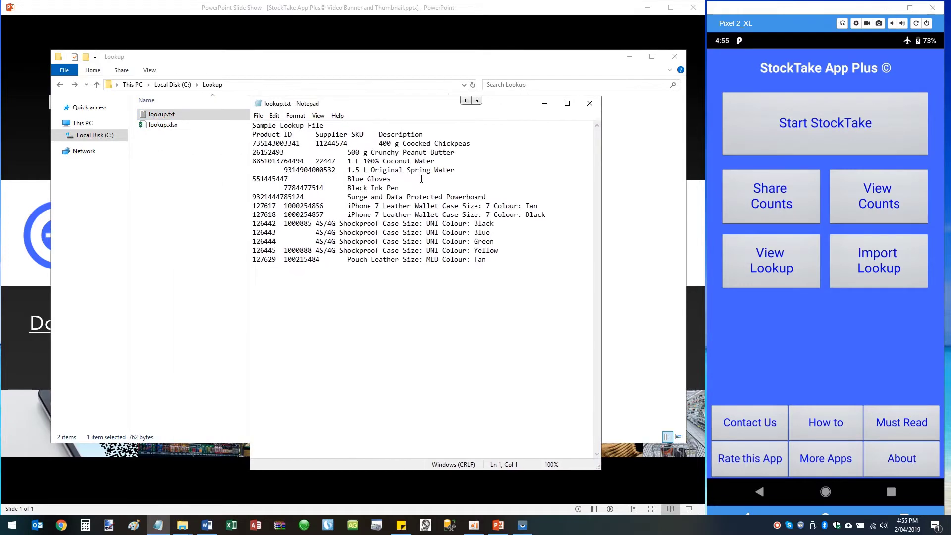
Delete the title and header lines from lookup.txt and save the file.
left_click_drag(424, 134, 252, 126)
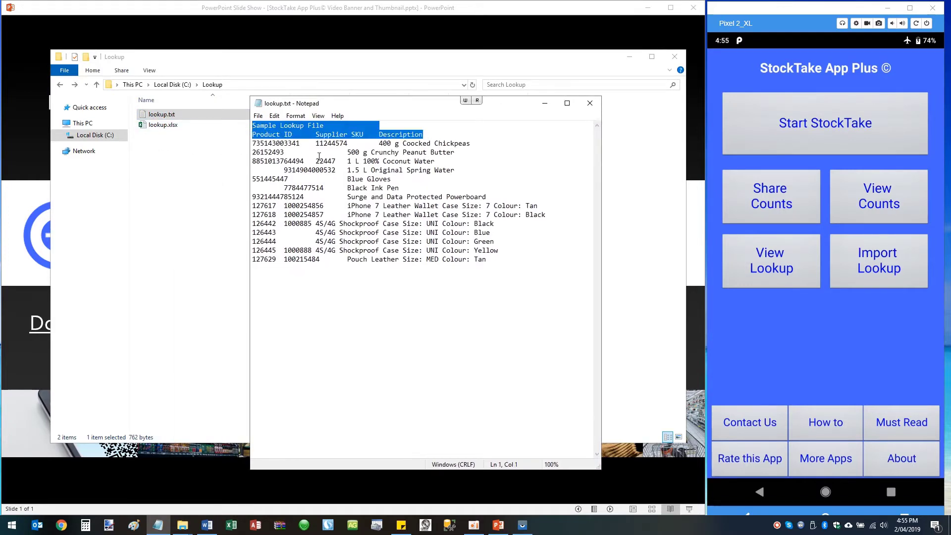
key("Delete")
key("Delete")
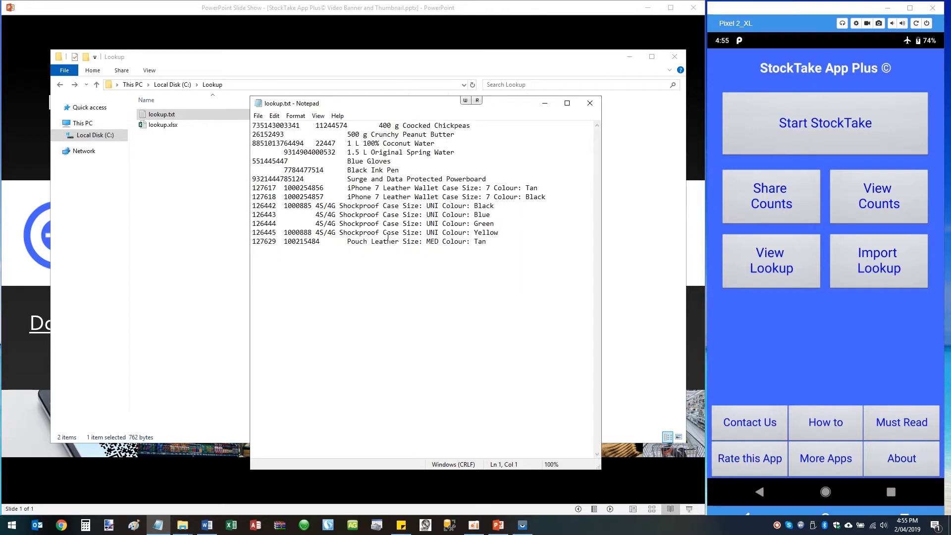
left_click(405, 291)
left_click(257, 116)
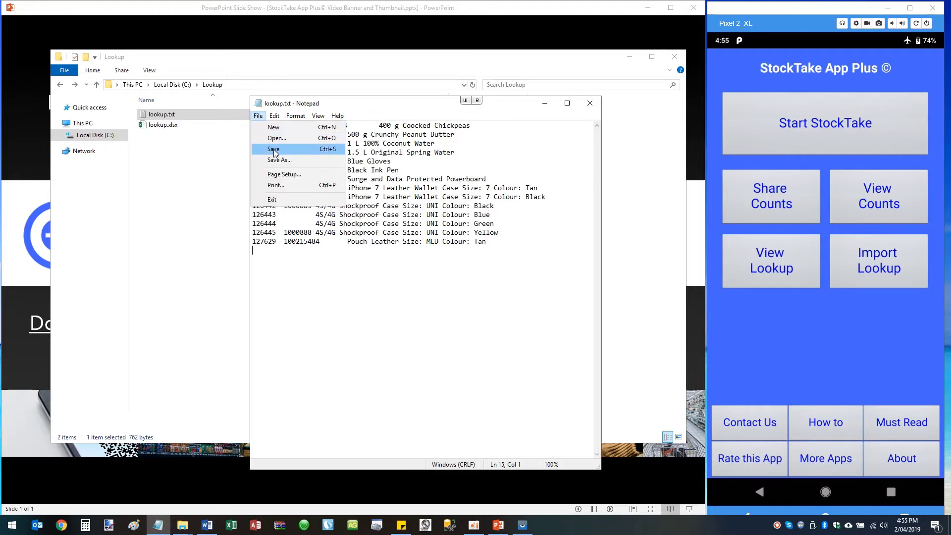
left_click(274, 150)
Close Notepad and copy lookup.txt from the Lookup folder.
left_click(588, 104)
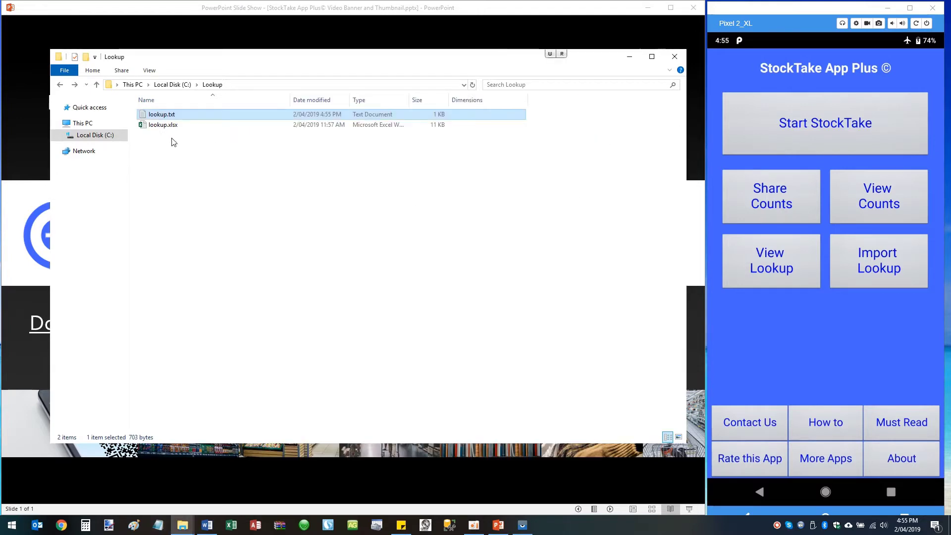
right_click(143, 115)
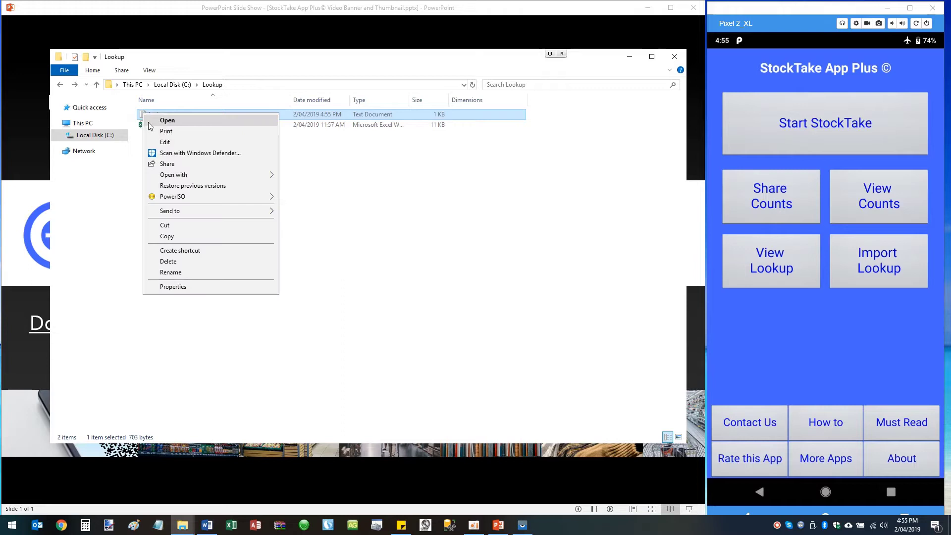
left_click(173, 236)
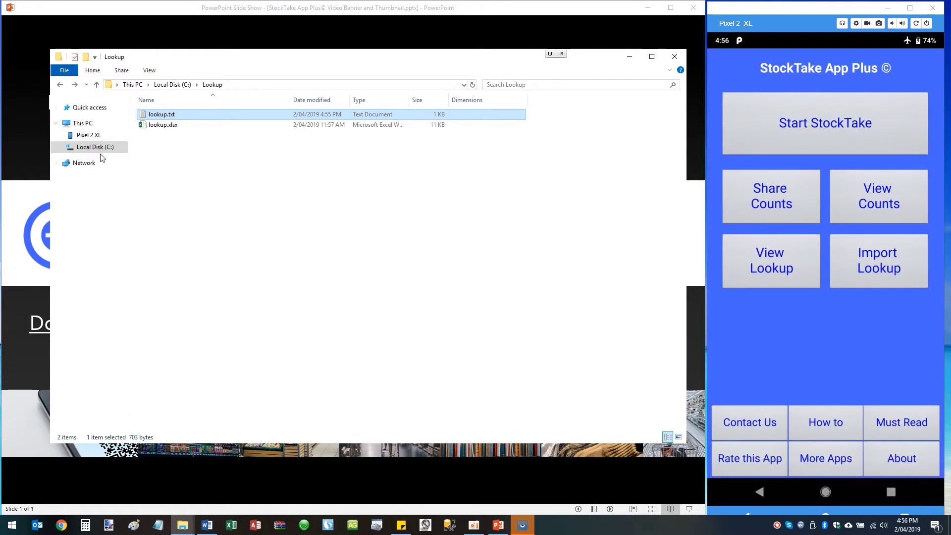
Browse to the Pixel 2 XL's Internal shared storage > Download folder.
left_click(82, 136)
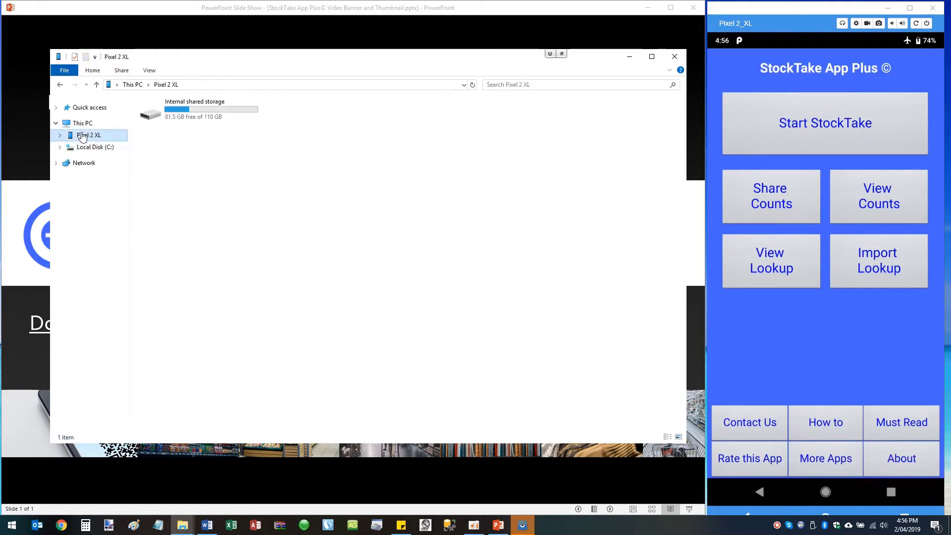
double_click(195, 111)
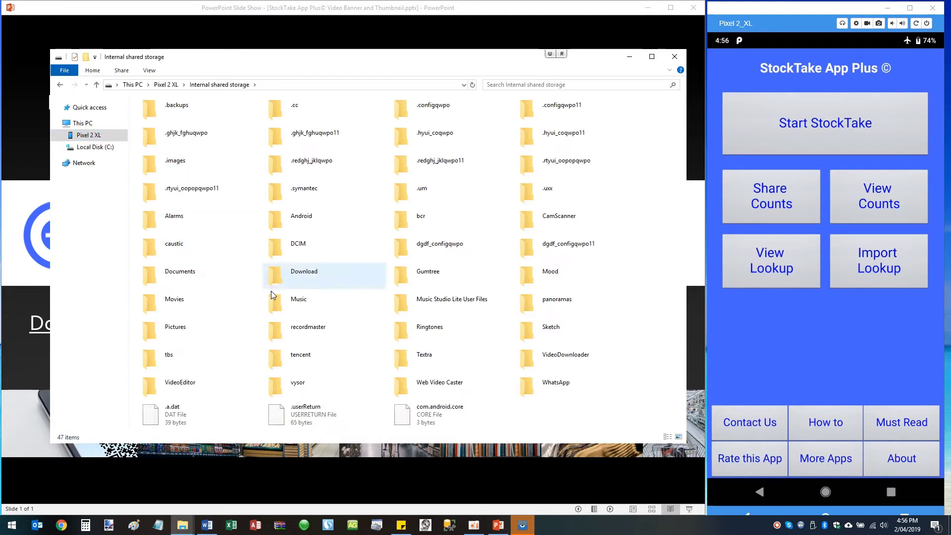
double_click(299, 277)
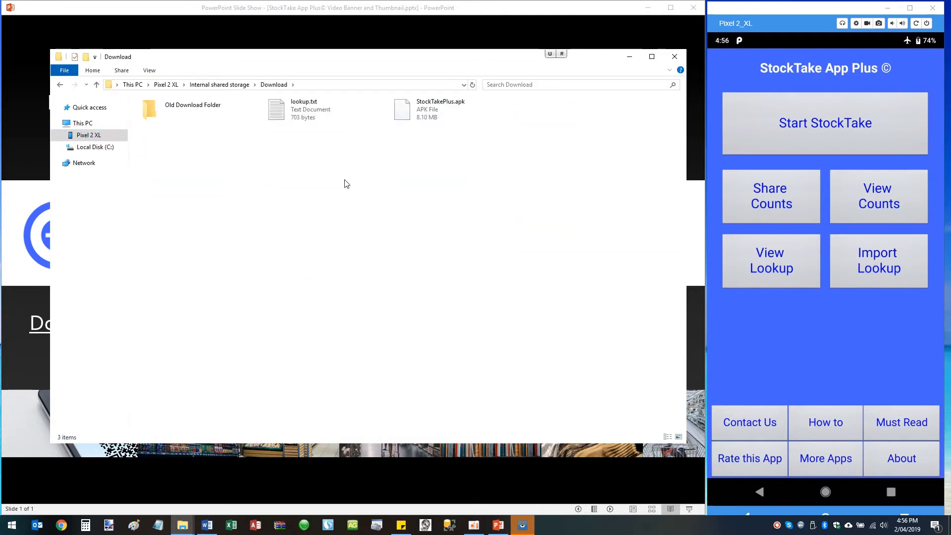
left_click(299, 120)
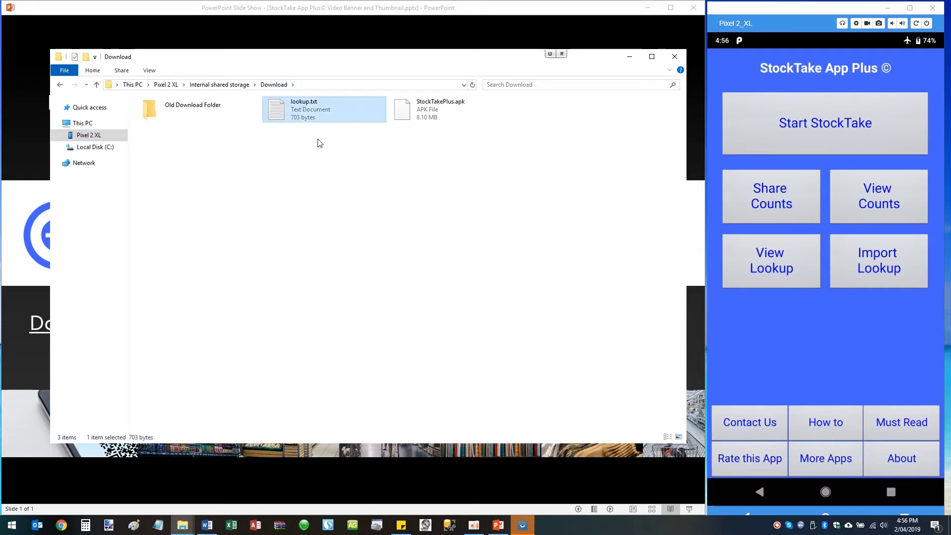
right_click(303, 191)
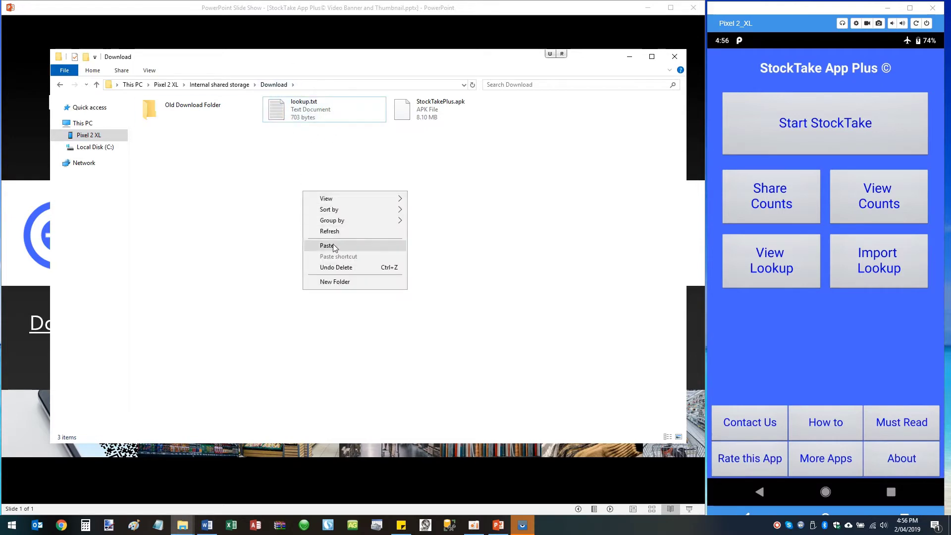
left_click(466, 253)
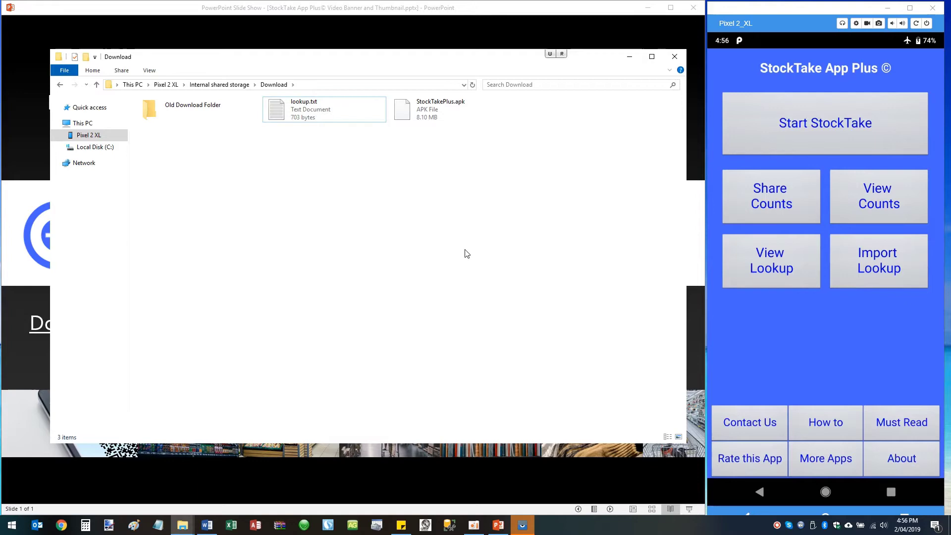
Import lookup.txt as the lookup list, confirming the file format and the success message.
left_click(630, 57)
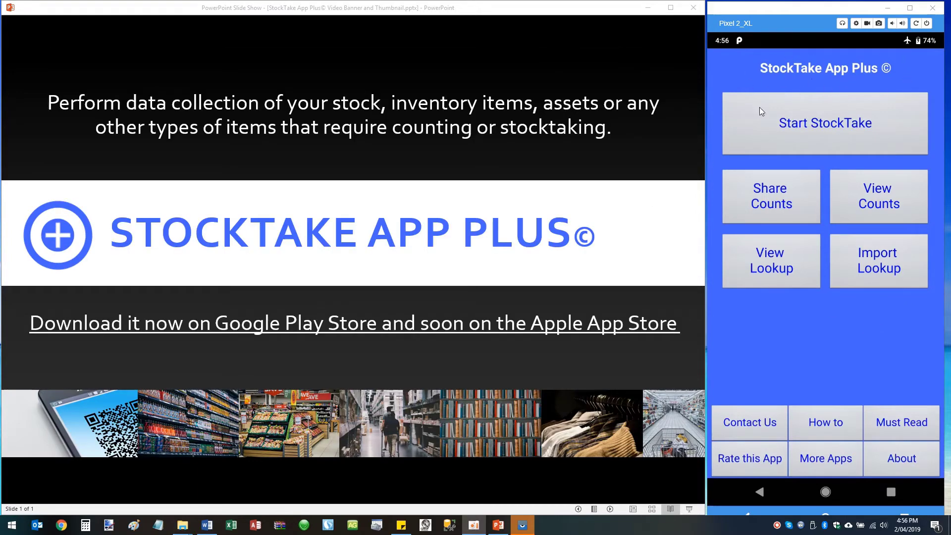
left_click(886, 265)
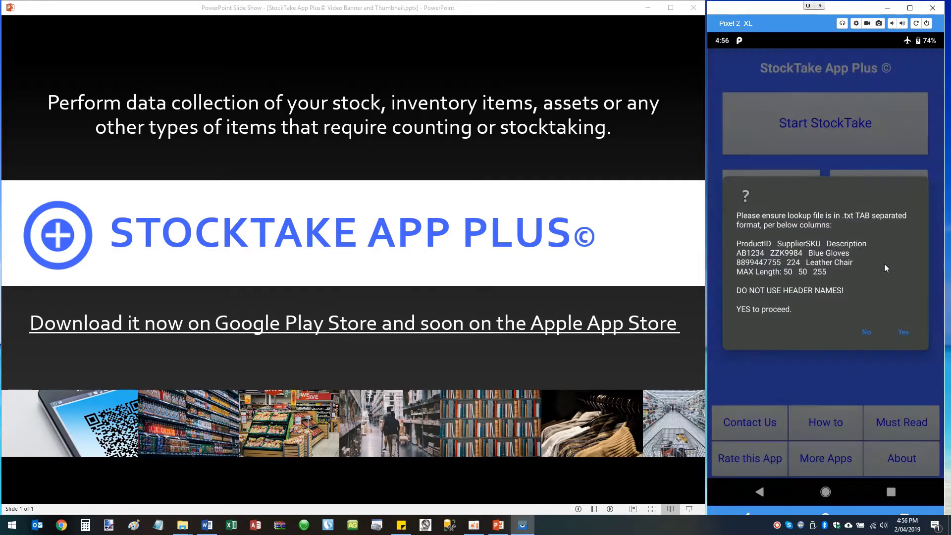
left_click(905, 331)
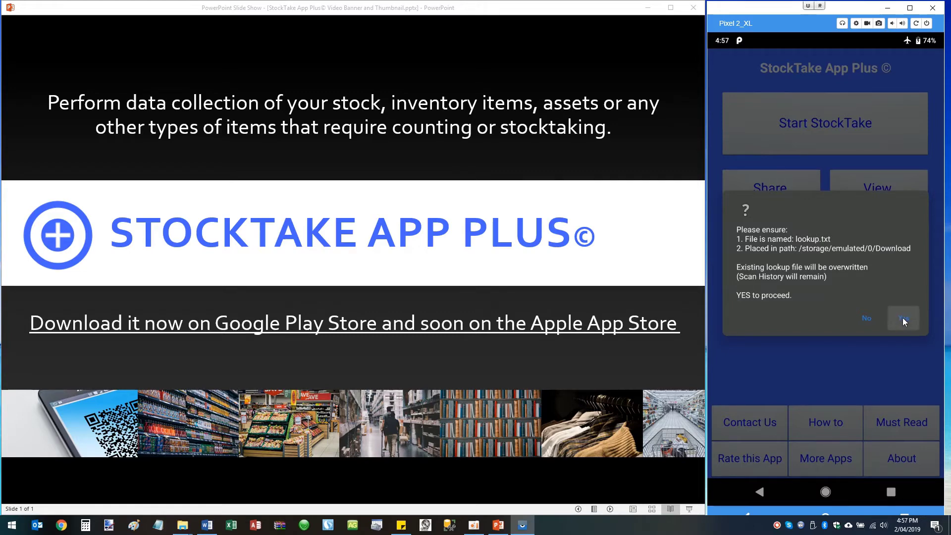
left_click(903, 295)
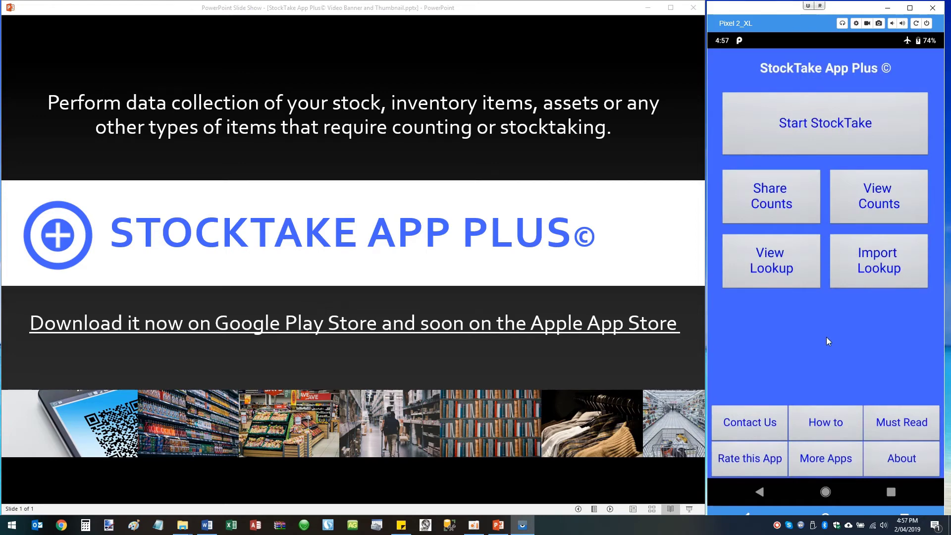
left_click(774, 260)
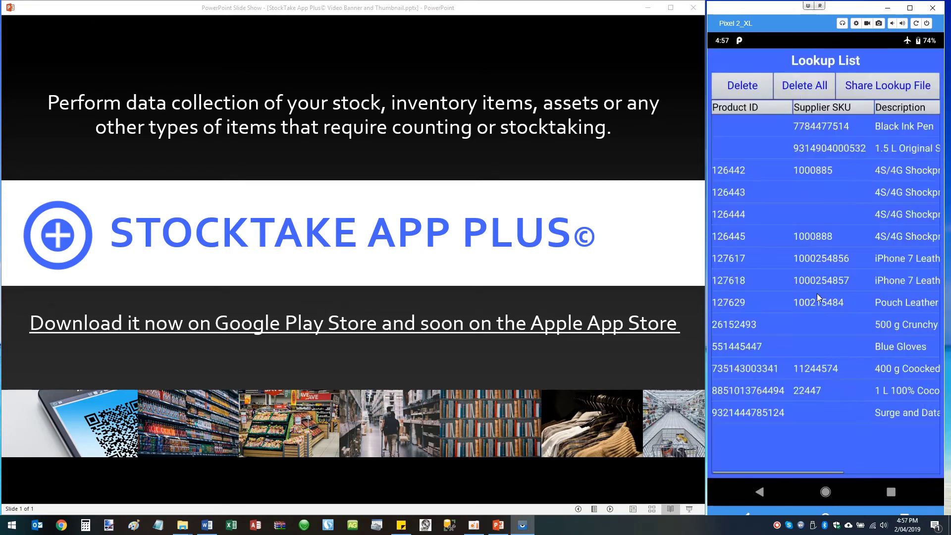
left_click_drag(816, 293, 896, 295)
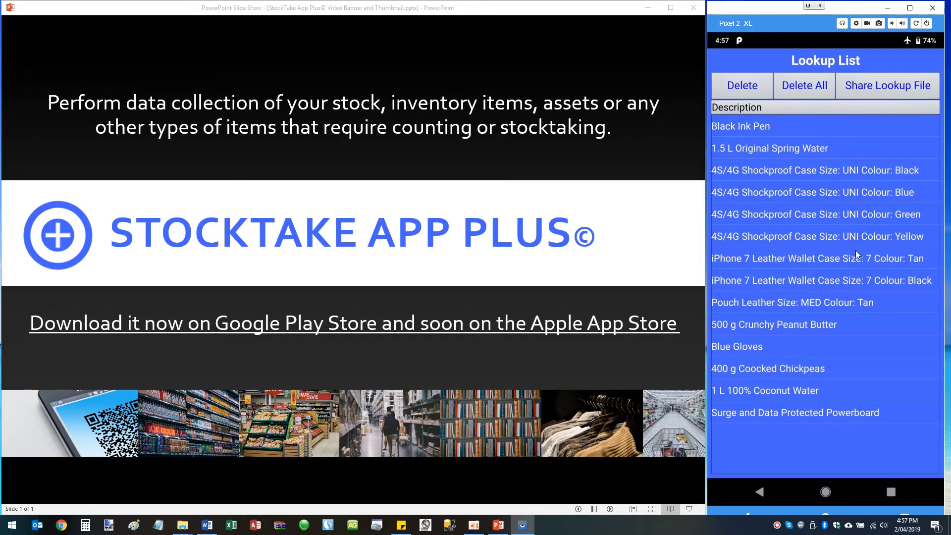
left_click_drag(772, 266, 896, 271)
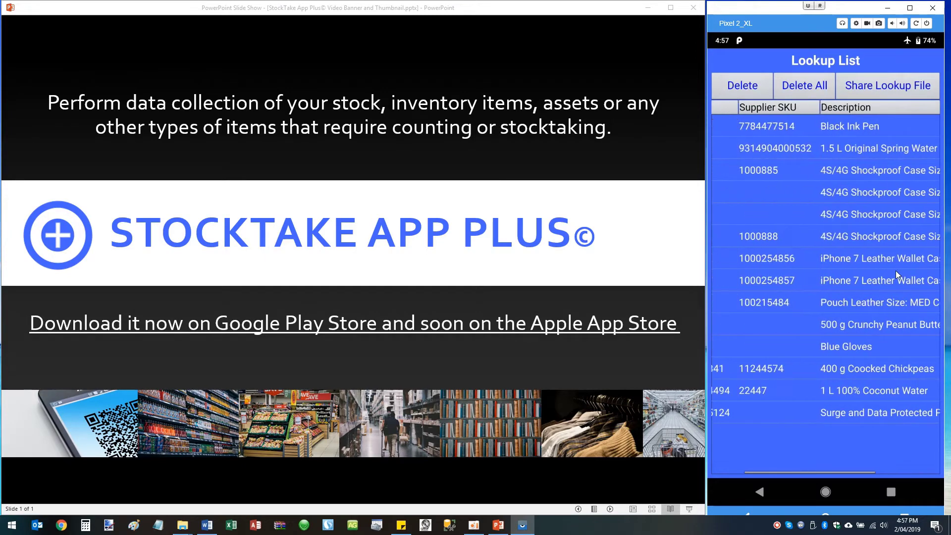
left_click_drag(760, 267, 906, 266)
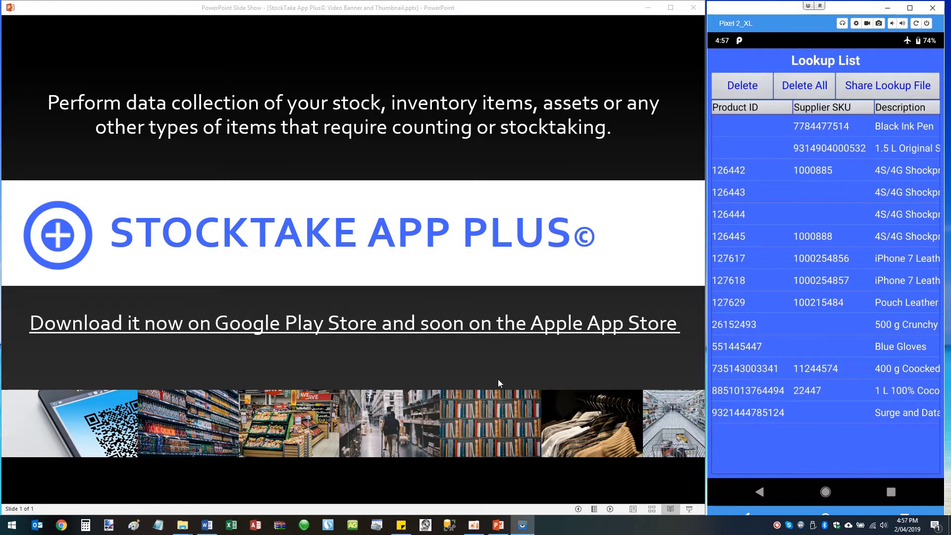
left_click(762, 492)
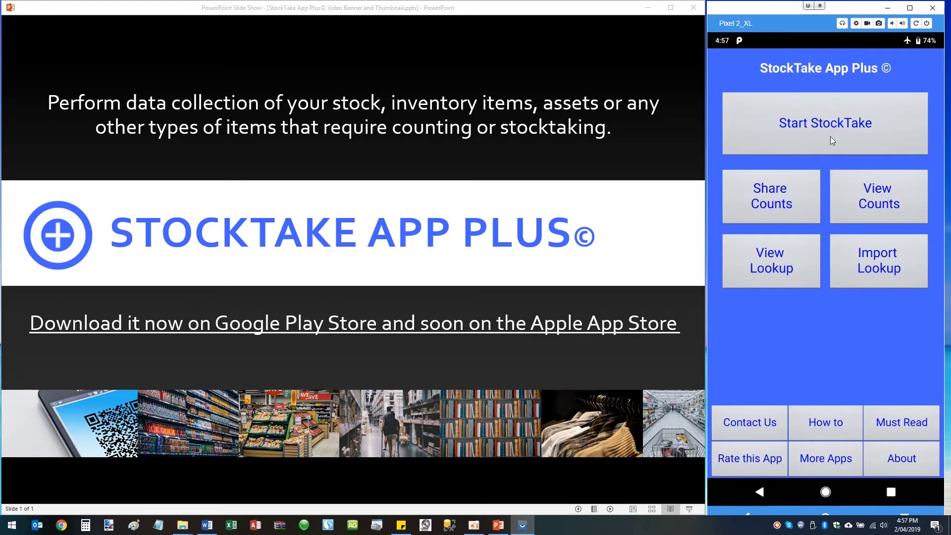
Start a new stocktake, replace the location with Loc1, and proceed to counting.
left_click(818, 126)
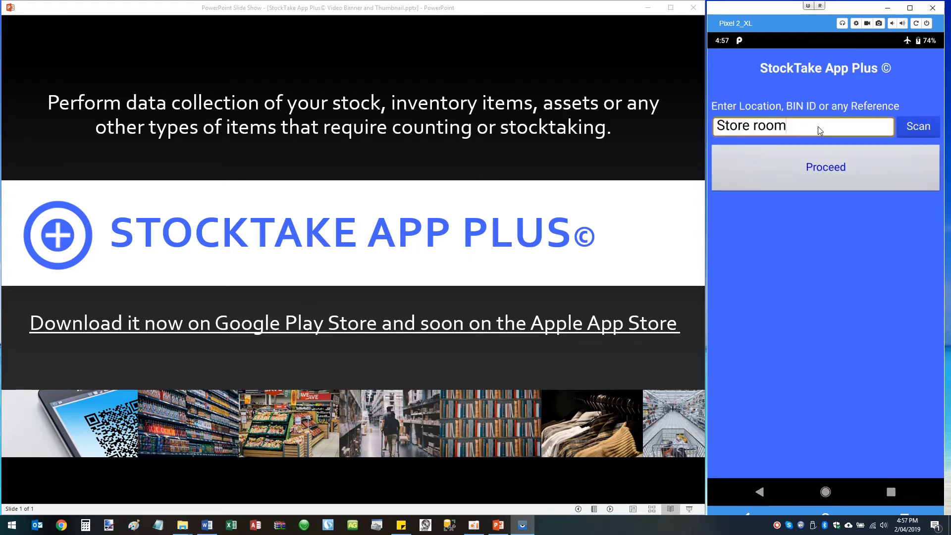
key("BackSpace")
key("BackSpace")
key("BackSpace")
key("BackSpace")
key("BackSpace")
key("BackSpace")
key("BackSpace")
key("BackSpace")
key("BackSpace")
key("BackSpace")
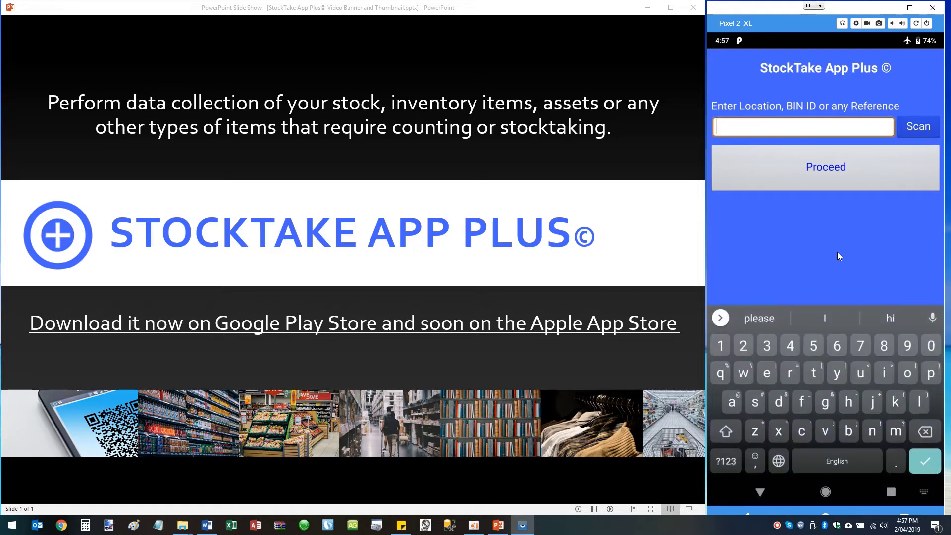
type("Loc")
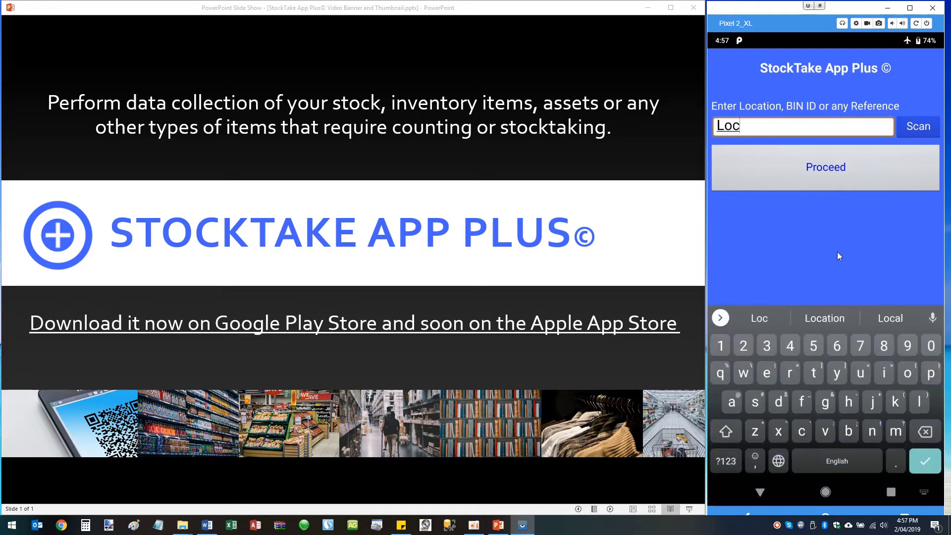
type("1")
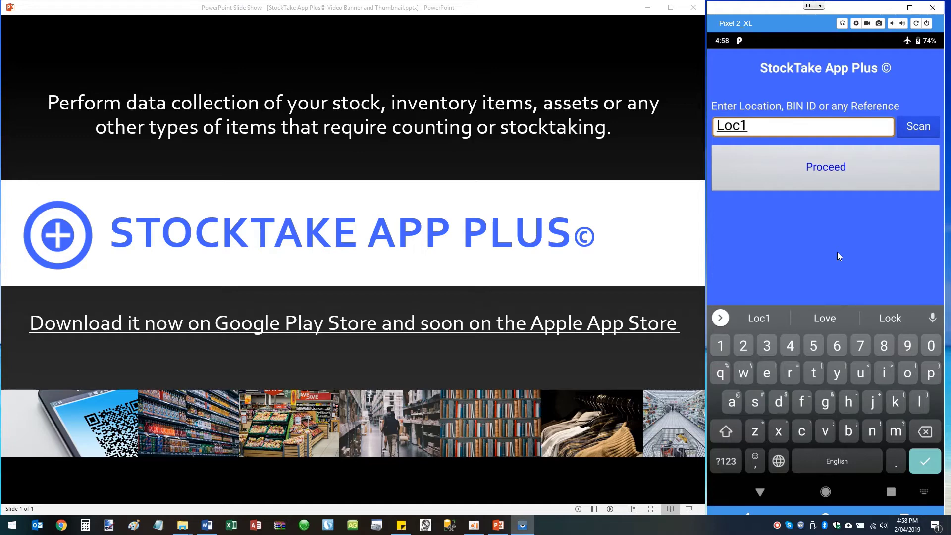
key("Return")
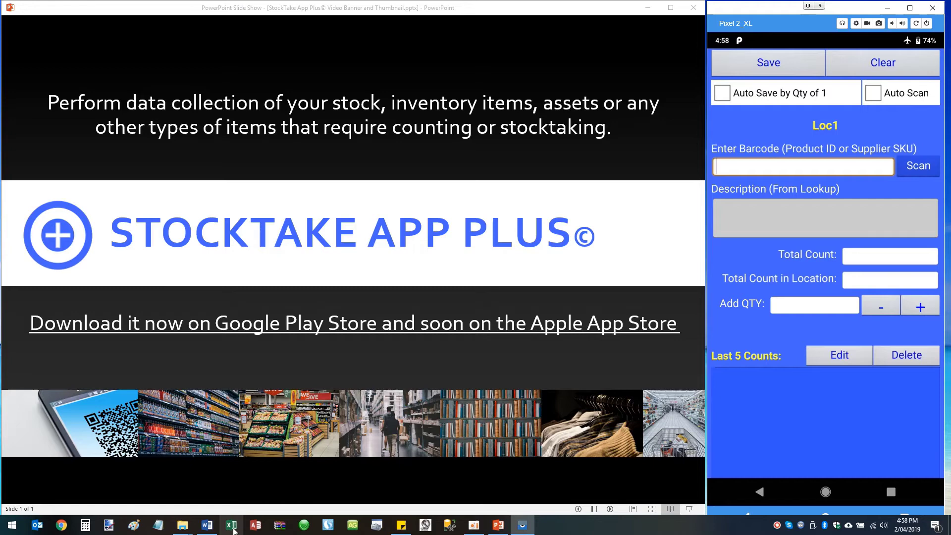
Reopen lookup.xlsx from C:\Lookup and select the Coconut Water description in C5.
mouse_move(182, 526)
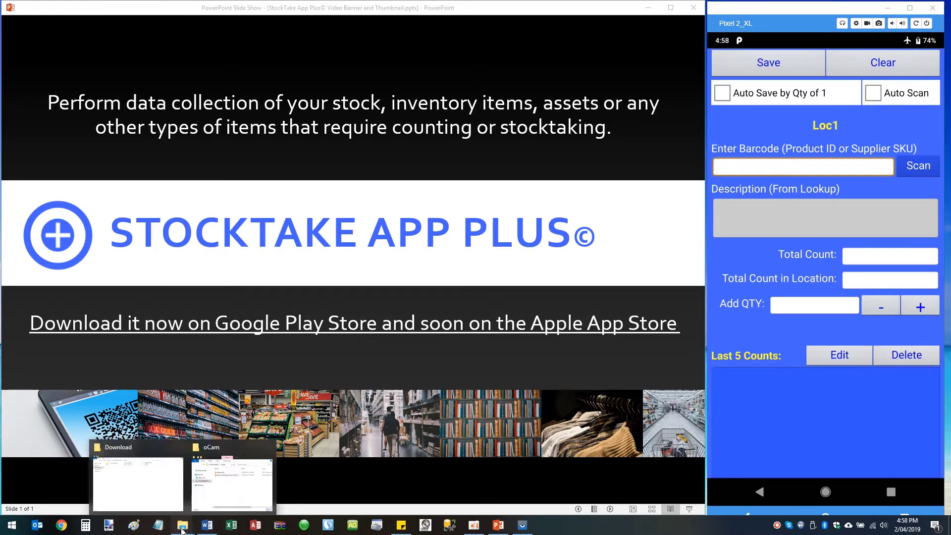
left_click(157, 496)
key("alt+Up")
key("alt+Up")
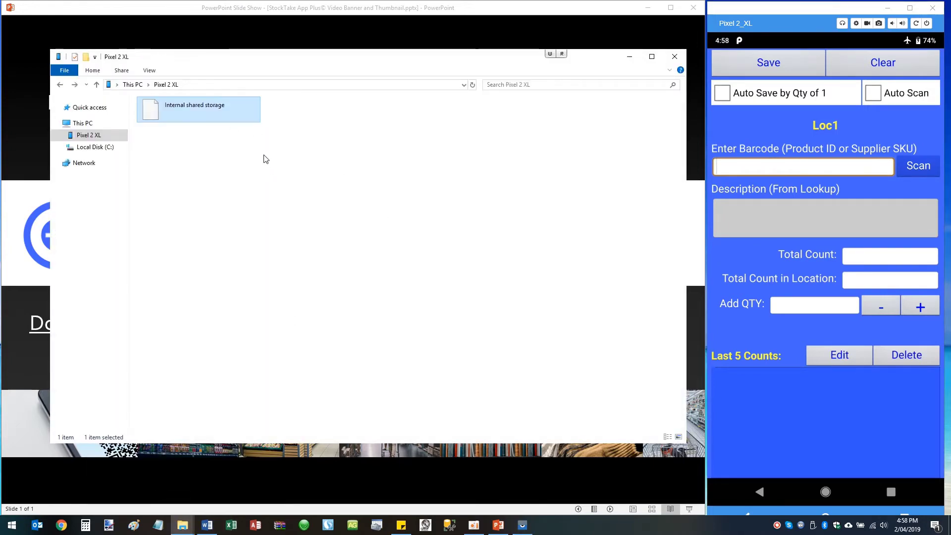
key("alt+Left")
double_click(163, 125)
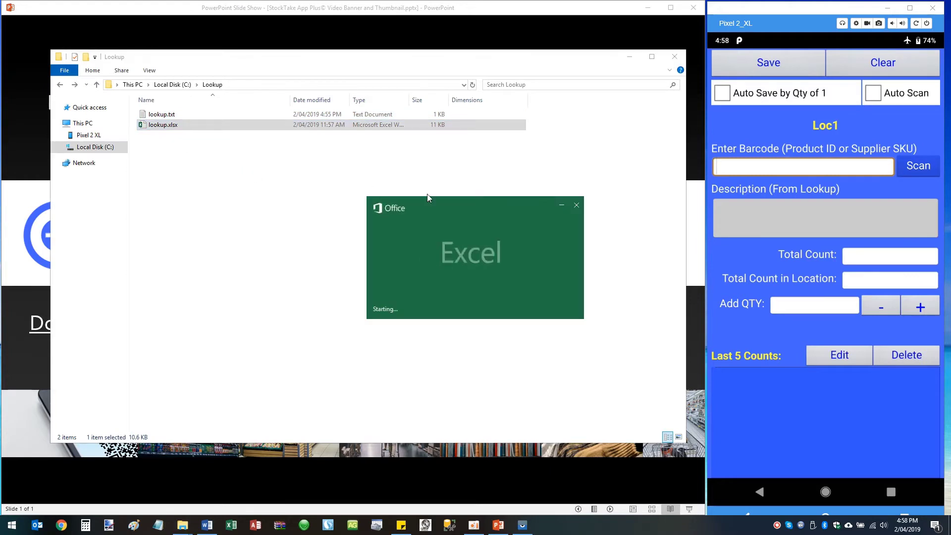
left_click_drag(320, 201, 325, 233)
left_click(324, 233)
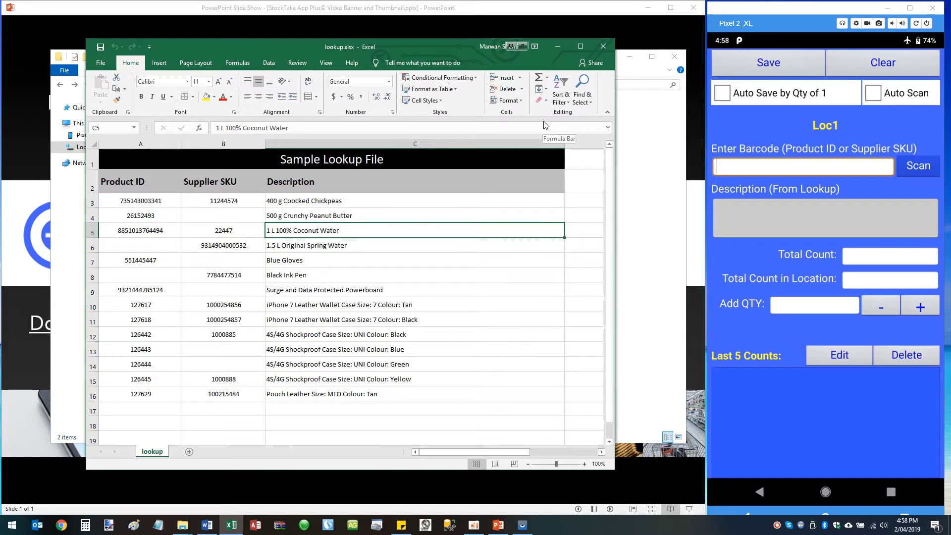
left_click_drag(457, 59, 432, 58)
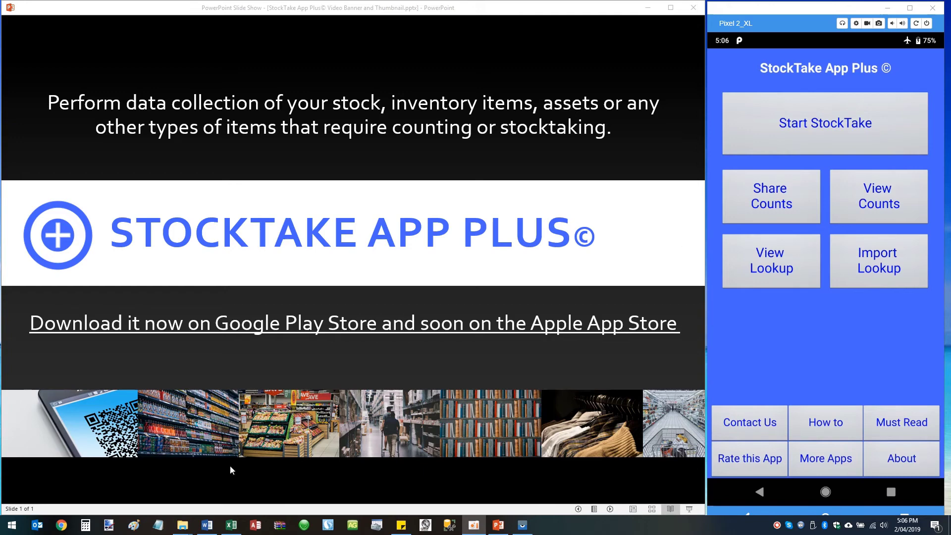
Bring the Lookup folder window forward and move it to the left.
mouse_move(183, 525)
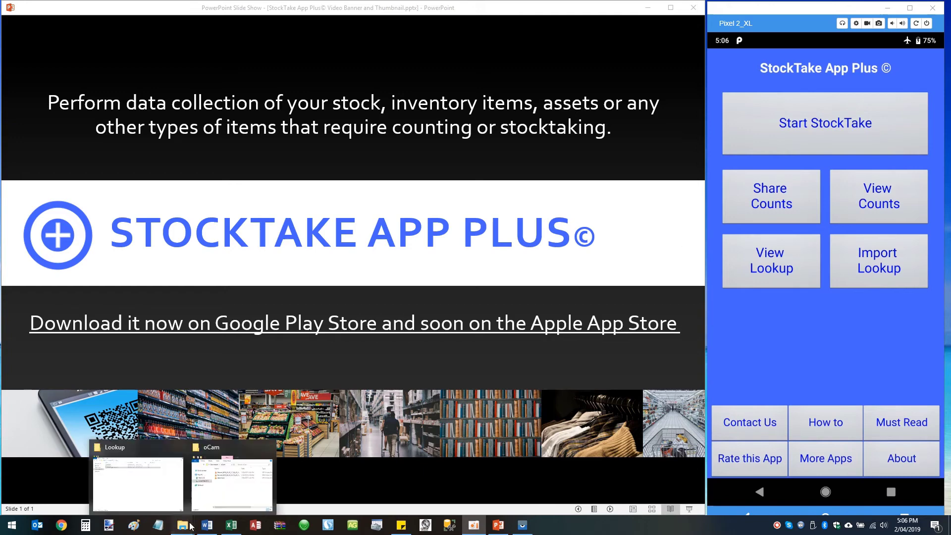
left_click(143, 491)
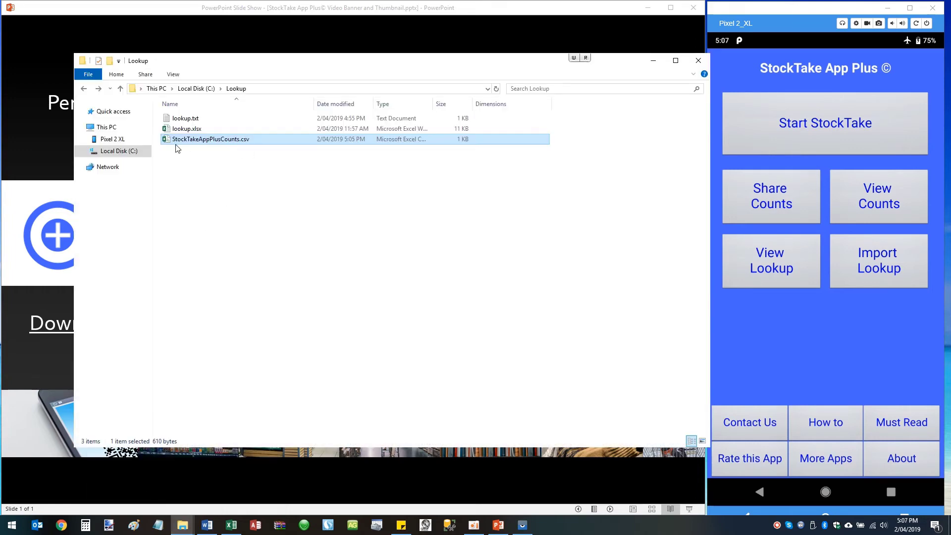
left_click_drag(407, 65, 362, 54)
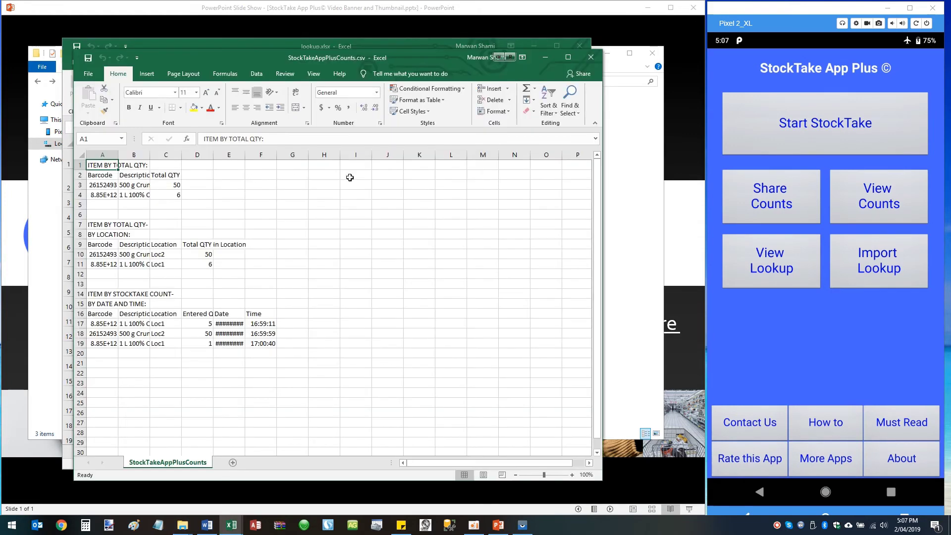
Auto-fit every column of the counts report to its contents.
left_click_drag(405, 60, 343, 34)
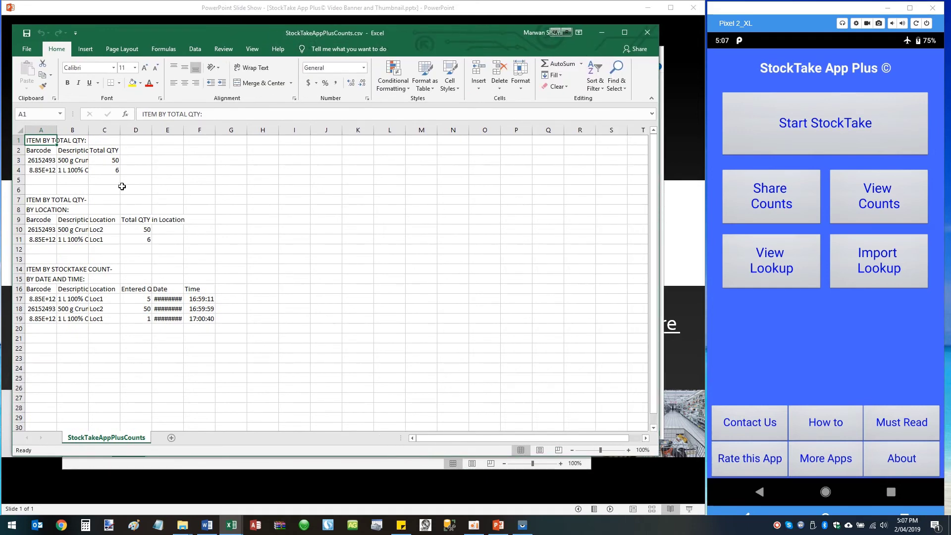
left_click_drag(71, 161, 72, 170)
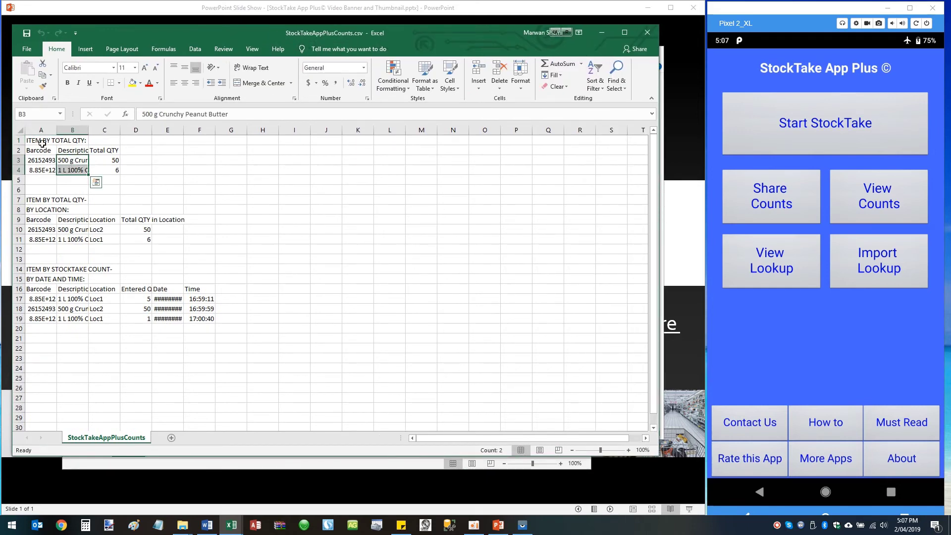
left_click(18, 128)
double_click(57, 129)
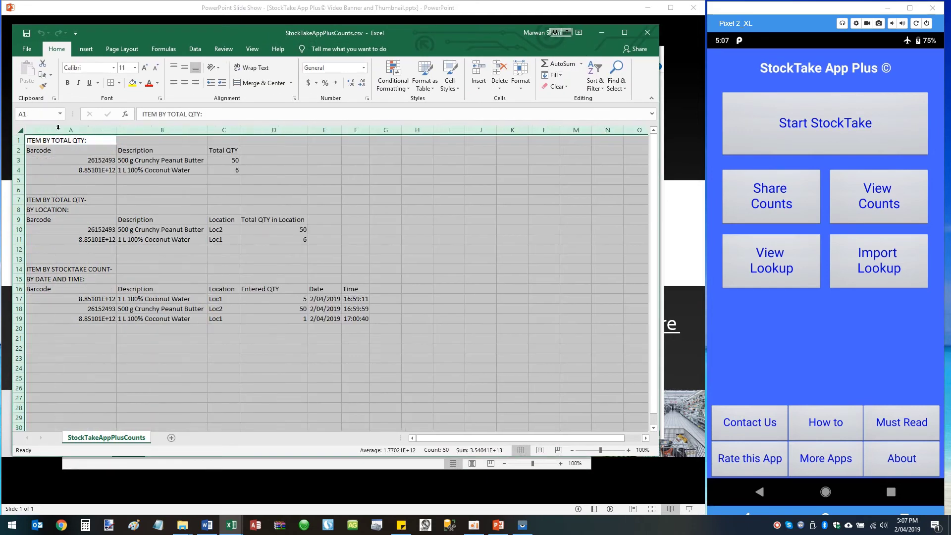
left_click(94, 161)
Format the Barcode column A as Number with no decimal places.
left_click(99, 129)
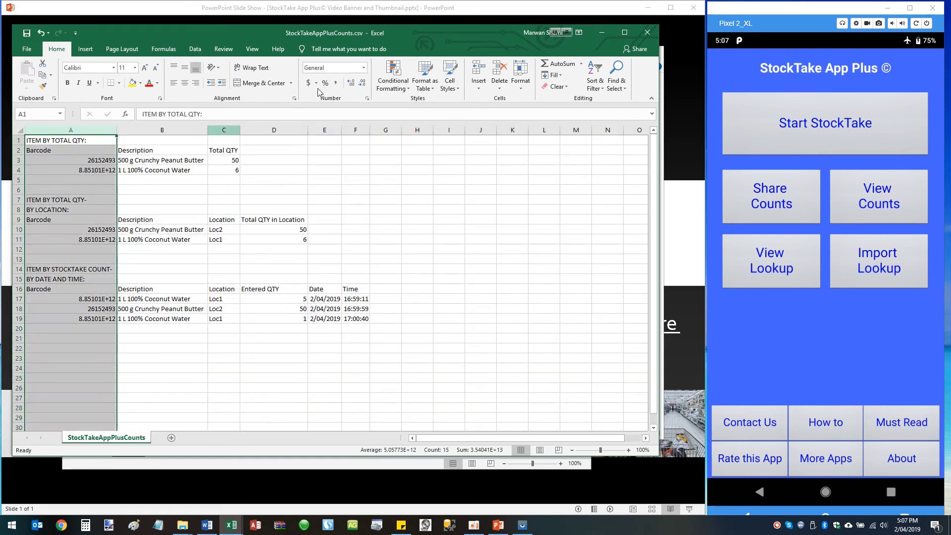
left_click(337, 67)
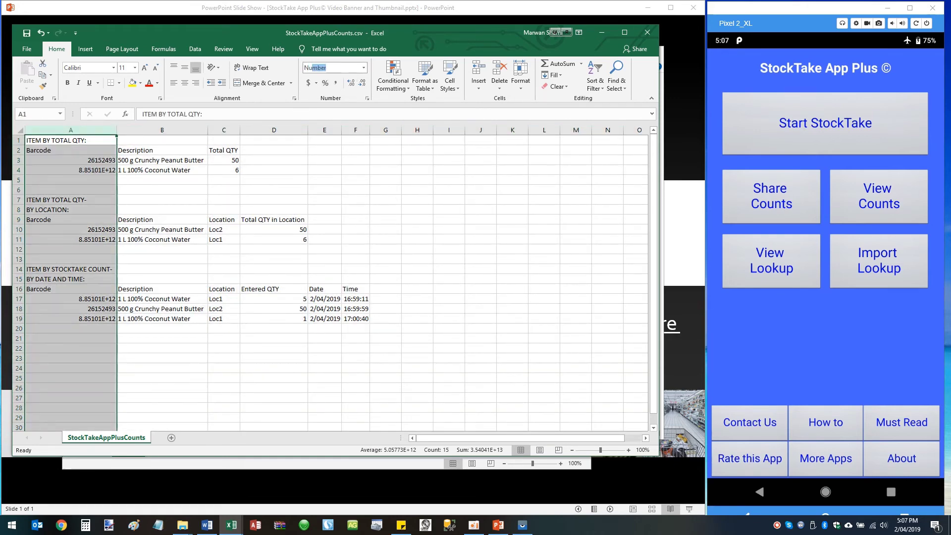
key("Return")
double_click(367, 85)
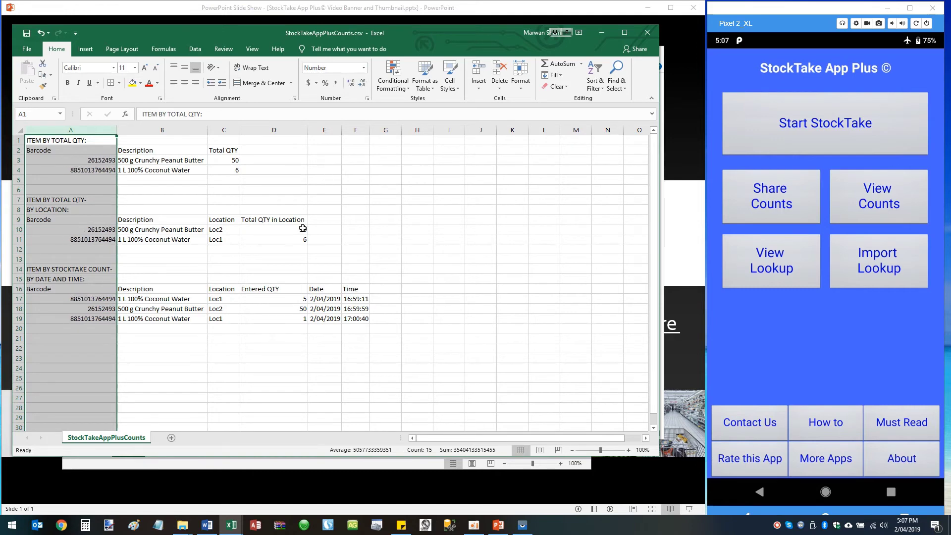
left_click(302, 229)
Select the report headings in A1, A7:A8 and A14:A15.
left_click(61, 139)
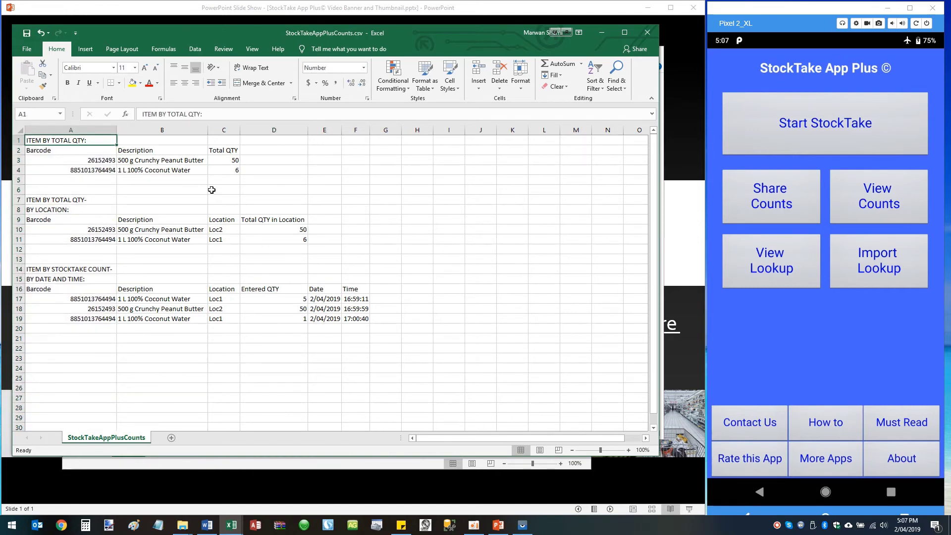
left_click_drag(103, 204, 111, 209, "ctrl")
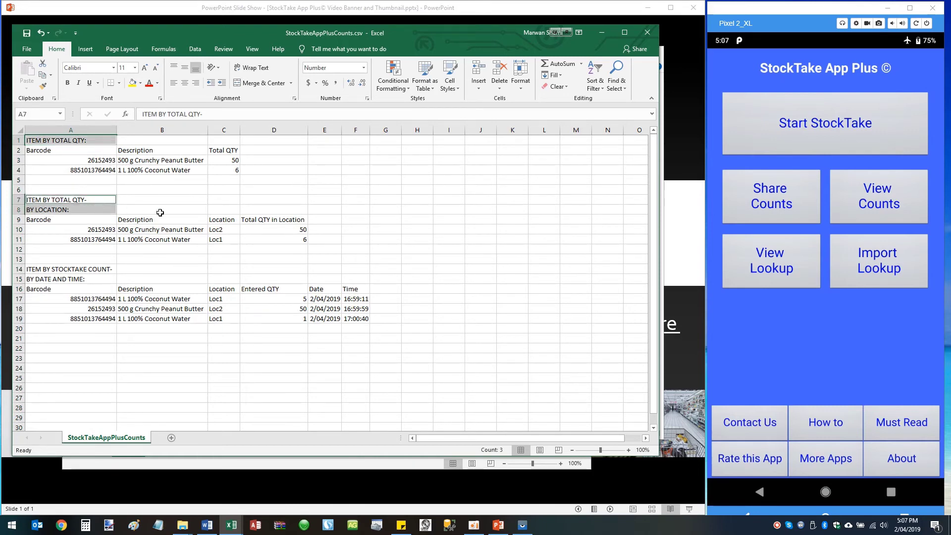
left_click_drag(99, 268, 99, 279, "ctrl")
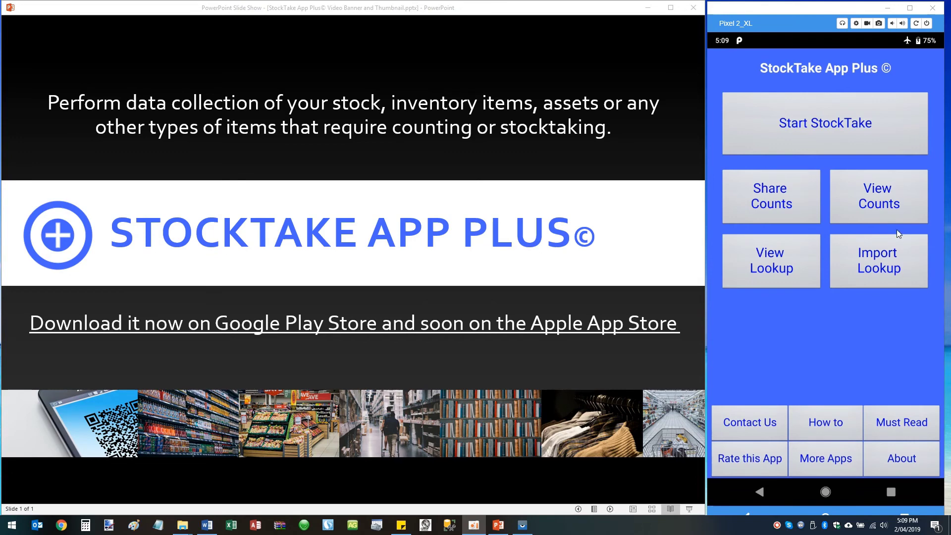
Delete all recorded counts from View Counts, confirming both deletion prompts.
left_click(890, 205)
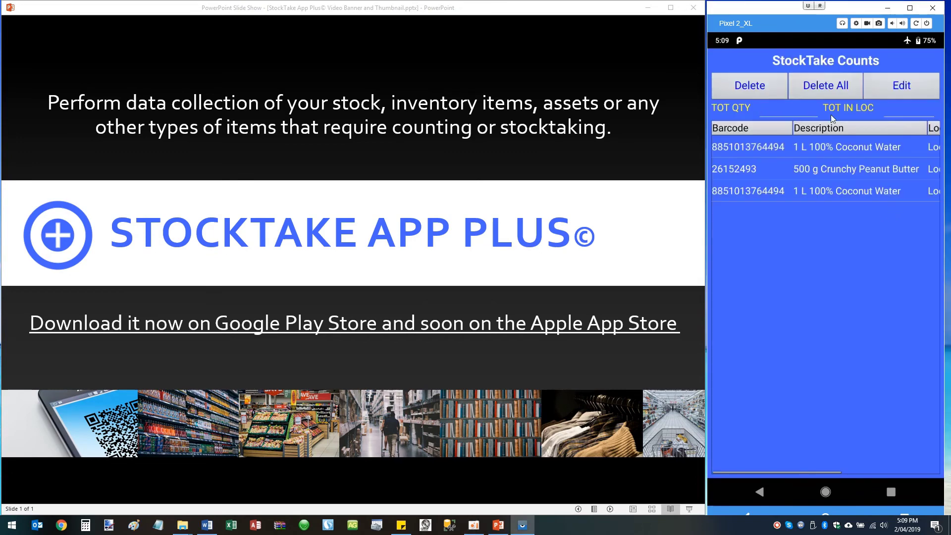
left_click(831, 88)
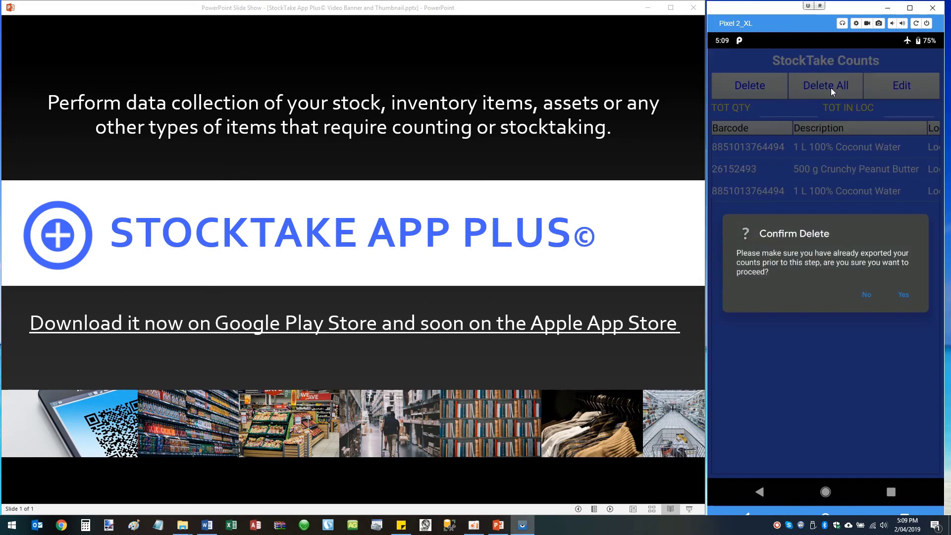
left_click(905, 295)
left_click(902, 293)
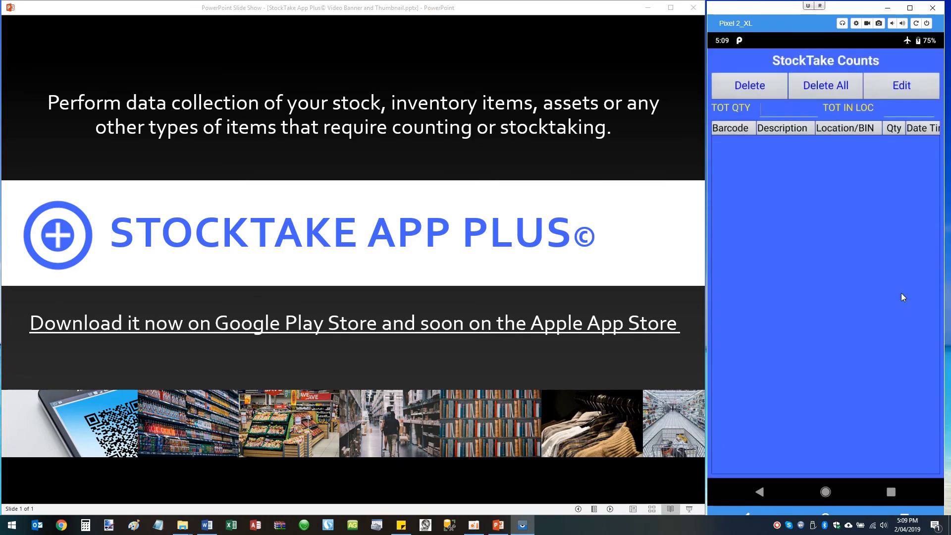
Return from the emptied StockTake Counts list to the app's main menu.
left_click(760, 491)
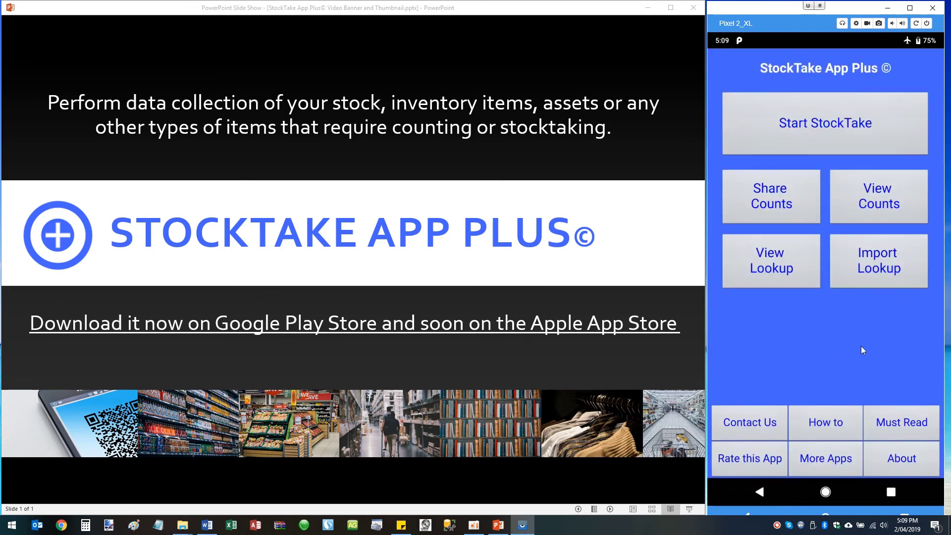